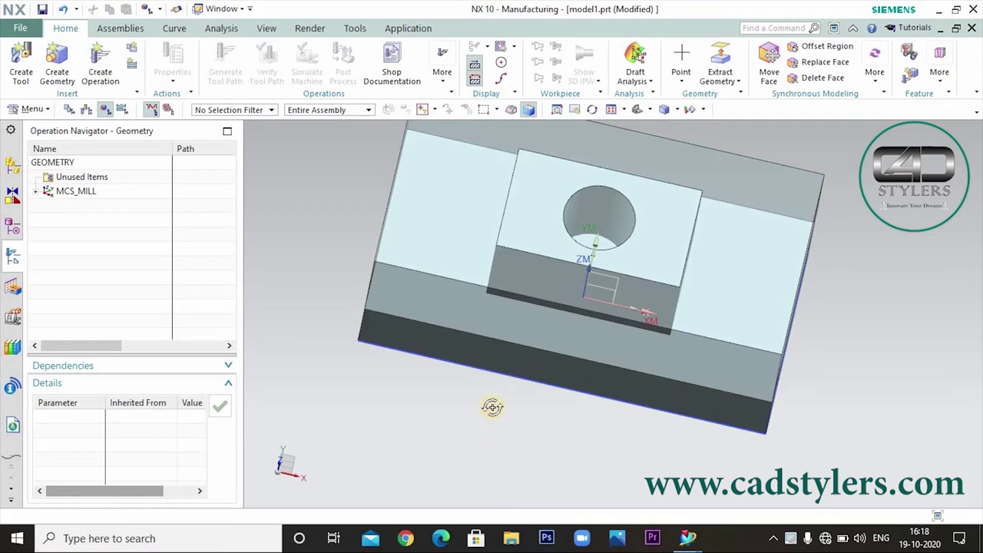
- Orbit the block, then open the MCS_MILL edit and its CSYS dialog
{"action": "mouse_move", "coordinate": [492, 407]}
{"action": "middle_mouse_down"}
{"action": "mouse_move", "coordinate": [503, 395]}
{"action": "mouse_move", "coordinate": [487, 404]}
{"action": "middle_mouse_up"}
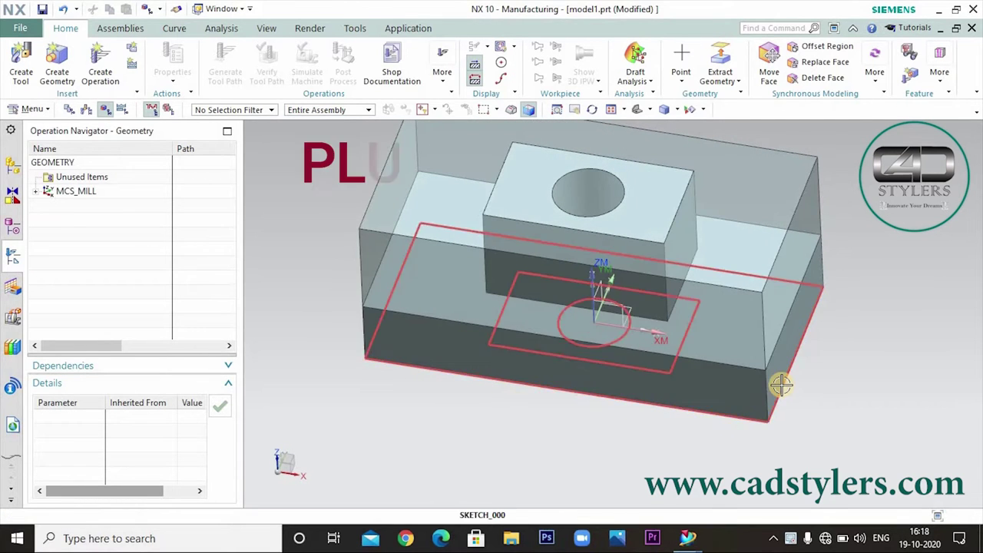
{"action": "scroll", "coordinate": [781, 385], "scroll_direction": "up", "scroll_amount": 3}
{"action": "scroll", "coordinate": [799, 346], "scroll_direction": "down", "scroll_amount": 3}
{"action": "scroll", "coordinate": [837, 269], "scroll_direction": "down", "scroll_amount": 4}
{"action": "scroll", "coordinate": [844, 264], "scroll_direction": "up", "scroll_amount": 5}
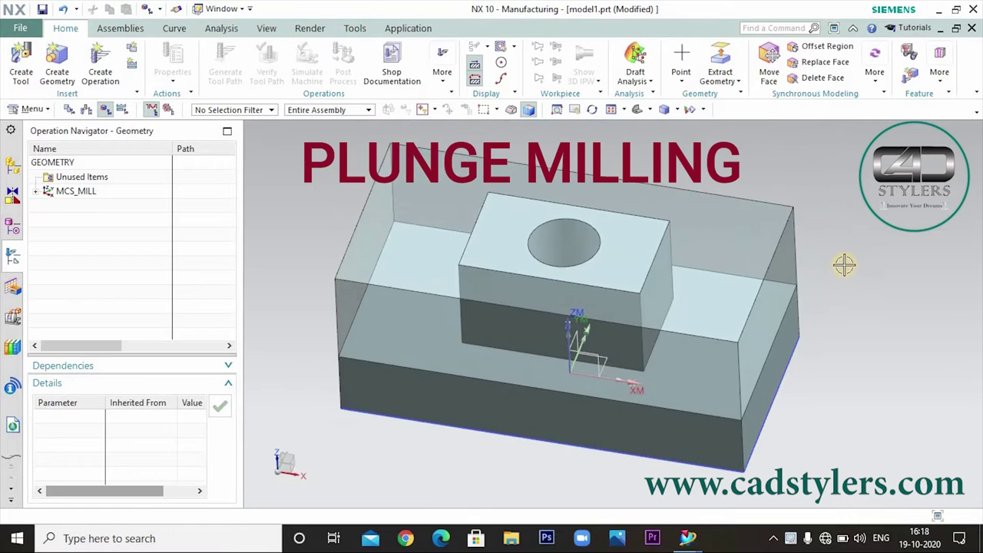
{"action": "mouse_move", "coordinate": [766, 341]}
{"action": "middle_mouse_down"}
{"action": "mouse_move", "coordinate": [802, 307]}
{"action": "mouse_move", "coordinate": [825, 309]}
{"action": "mouse_move", "coordinate": [797, 312]}
{"action": "mouse_move", "coordinate": [790, 326]}
{"action": "mouse_move", "coordinate": [773, 319]}
{"action": "middle_mouse_up"}
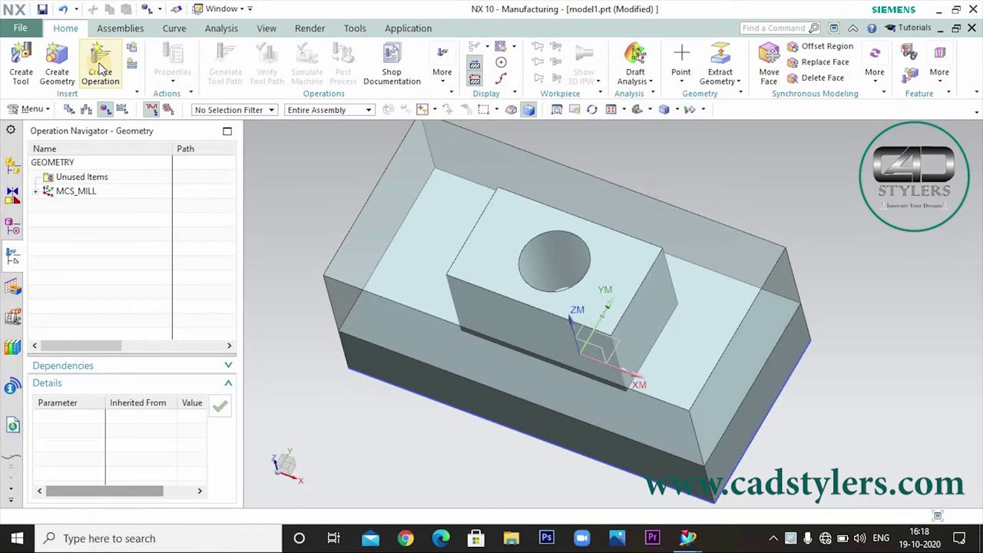
{"action": "right_click", "coordinate": [57, 188]}
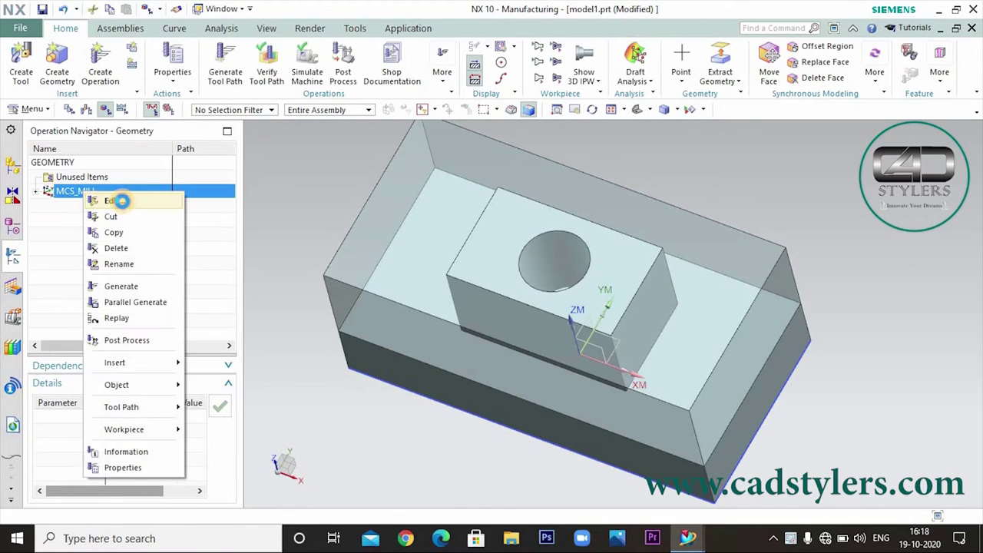
{"action": "left_click", "coordinate": [121, 199]}
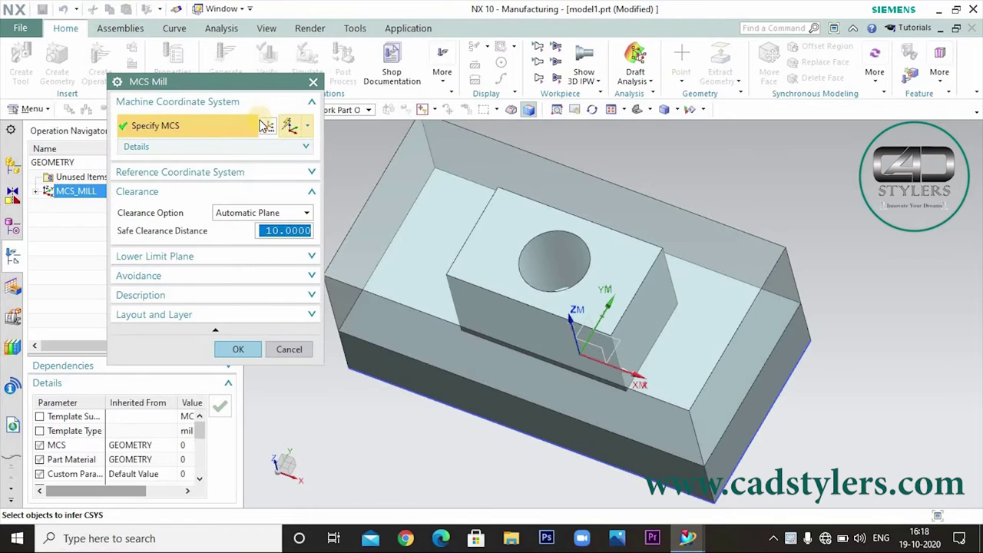
{"action": "left_click", "coordinate": [266, 126]}
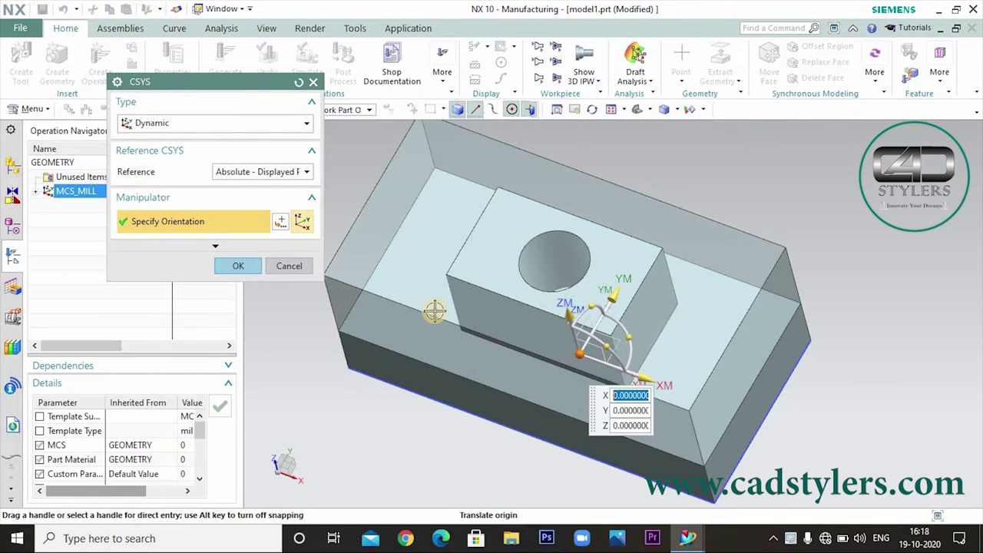
- Snap the MCS origin to the blank's top corner at X -60, Y -30, Z 50
{"action": "middle_click_drag", "start_coordinate": [485, 312], "coordinate": [497, 299]}
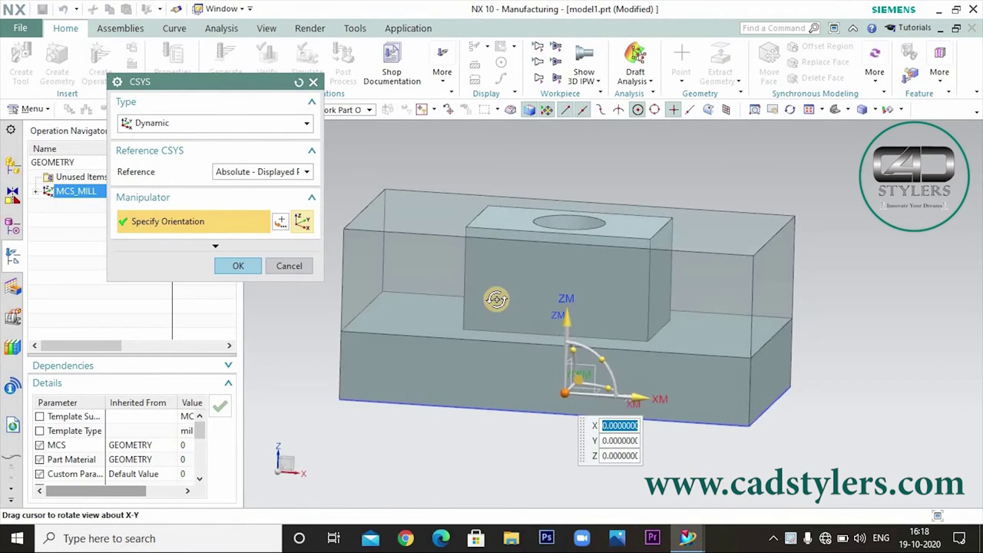
{"action": "left_click", "coordinate": [347, 230]}
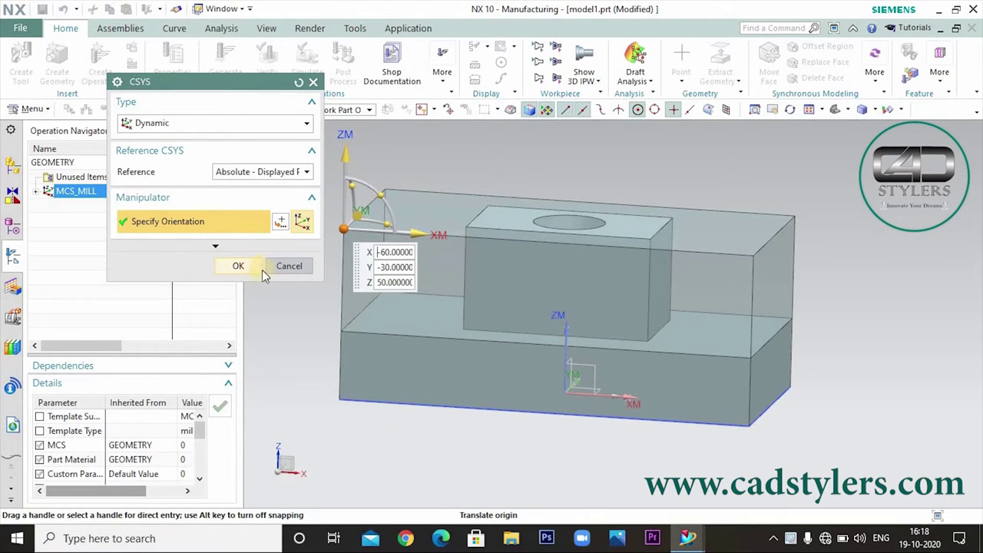
{"action": "left_click", "coordinate": [342, 228]}
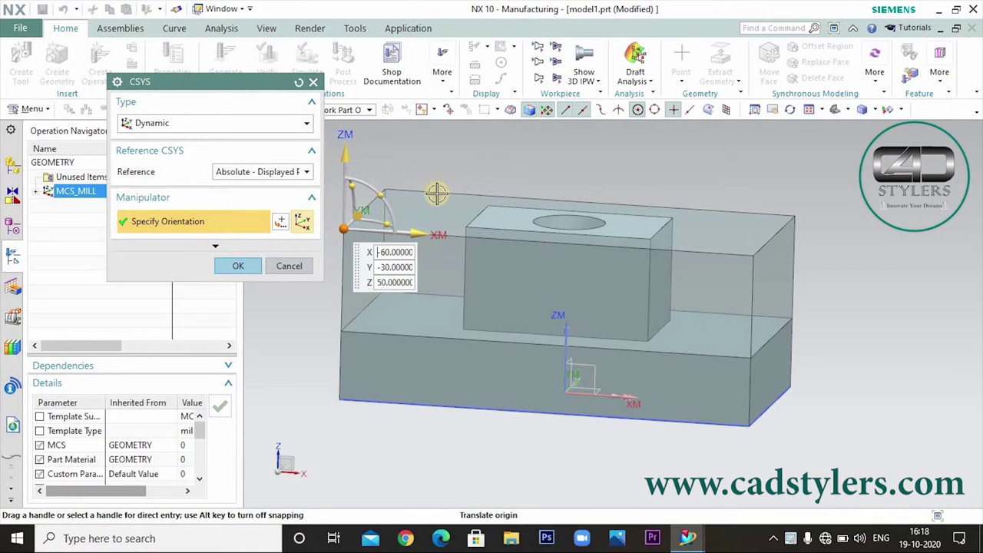
{"action": "middle_click_drag", "start_coordinate": [436, 194], "coordinate": [354, 223]}
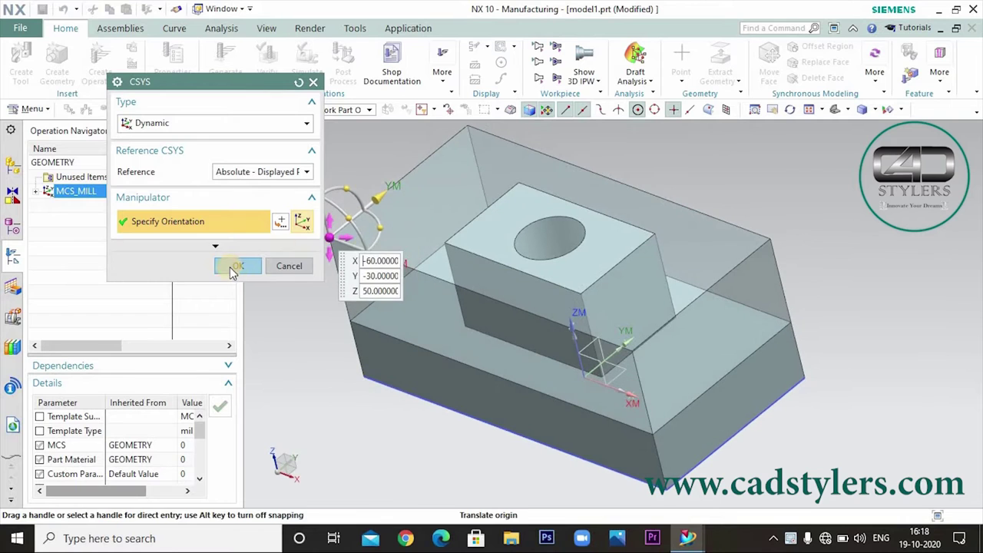
{"action": "left_click", "coordinate": [232, 267]}
- Edit WORKPIECE and QuickPick the stepped body as the part geometry
{"action": "left_click", "coordinate": [37, 192]}
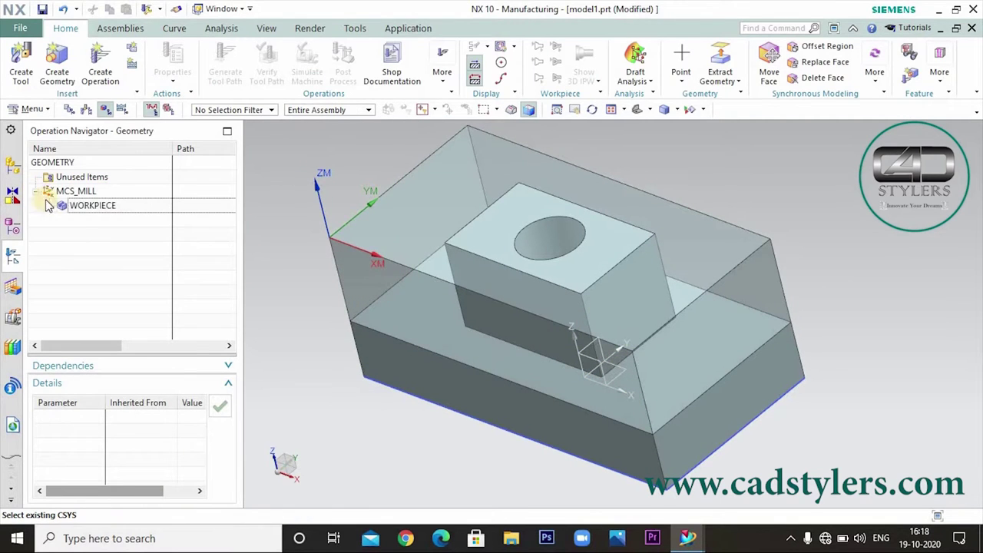
{"action": "right_click", "coordinate": [91, 209]}
{"action": "left_click", "coordinate": [141, 212]}
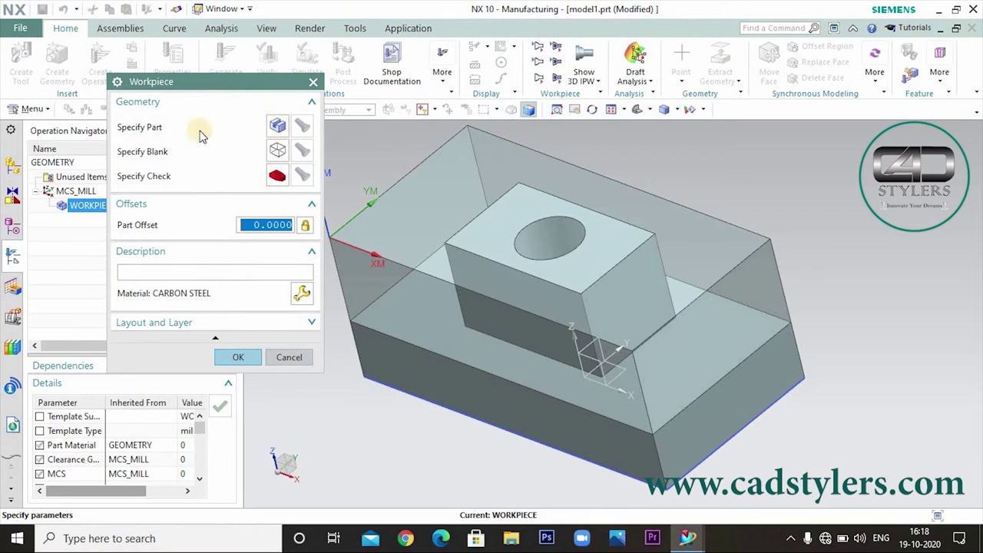
{"action": "left_click", "coordinate": [279, 127]}
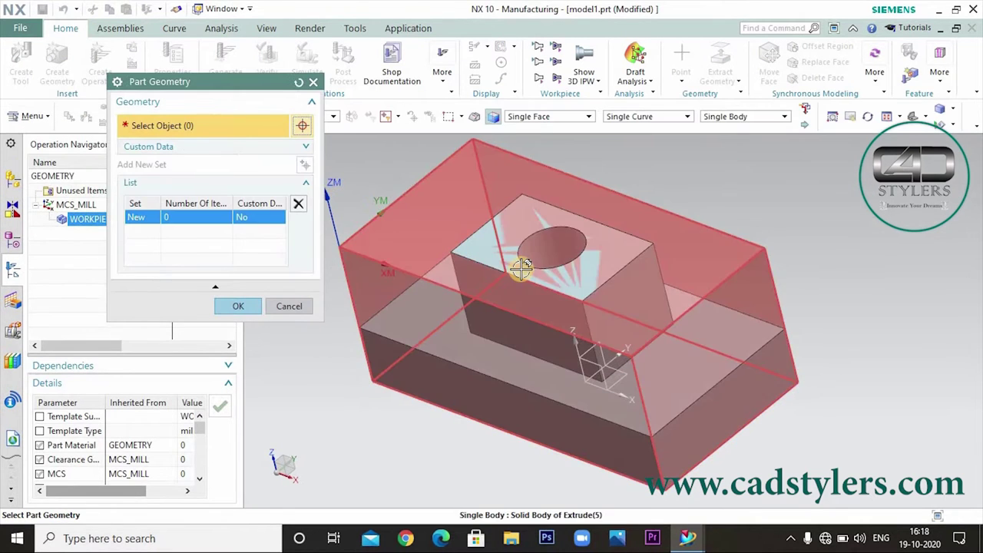
{"action": "right_click", "coordinate": [520, 267]}
{"action": "left_click", "coordinate": [576, 10]}
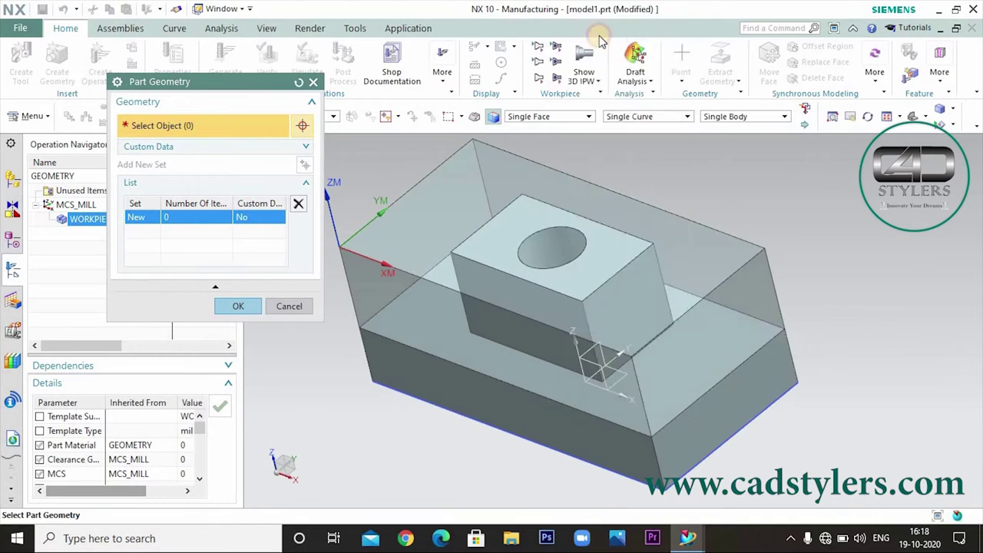
{"action": "left_click", "coordinate": [666, 79]}
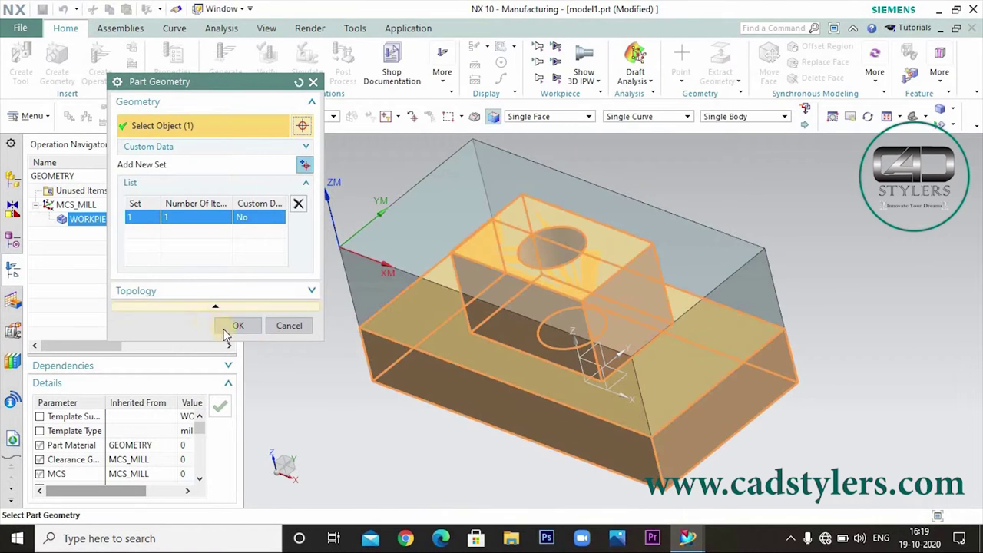
{"action": "left_click", "coordinate": [248, 325]}
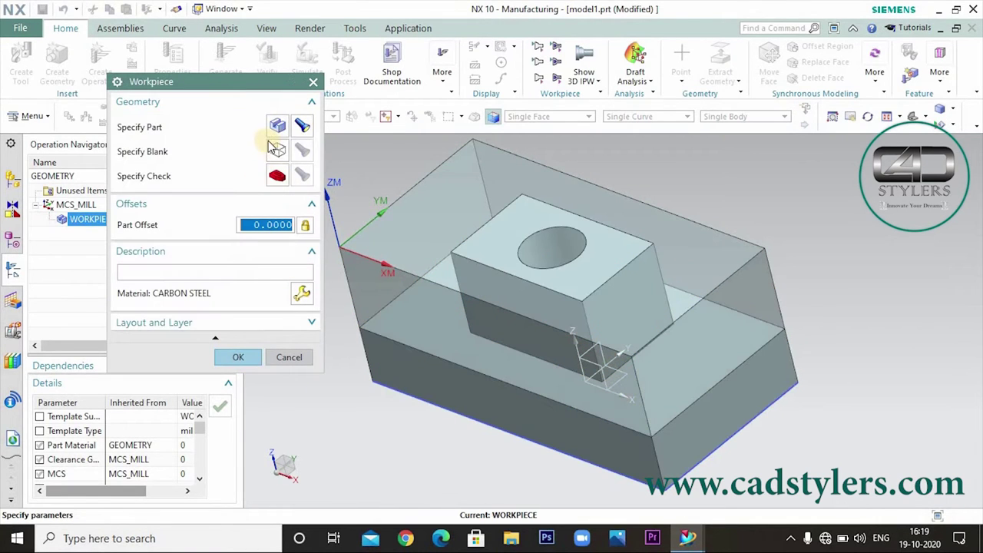
- Select the enclosing box as the blank geometry and confirm the workpiece
{"action": "left_click", "coordinate": [278, 150]}
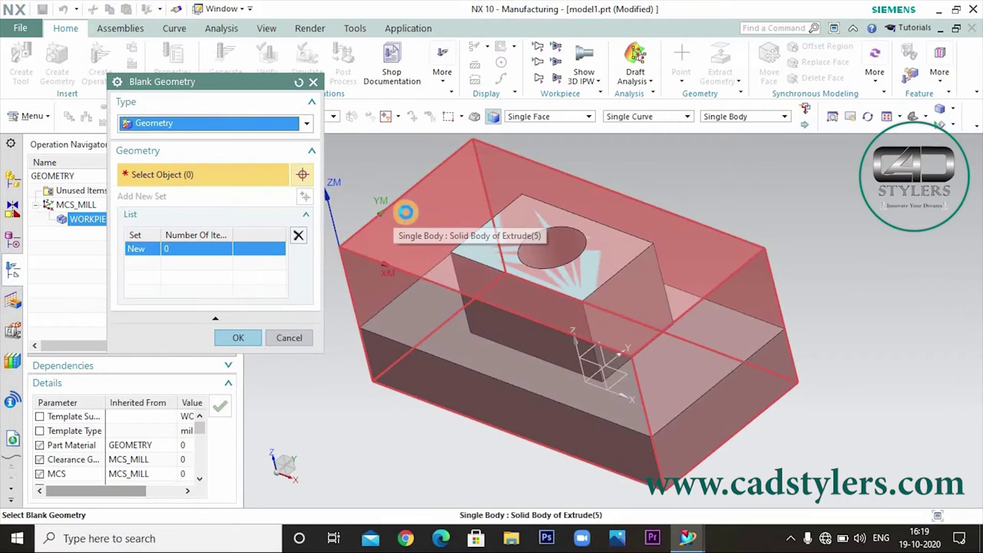
{"action": "left_click", "coordinate": [404, 210]}
{"action": "left_click", "coordinate": [229, 360]}
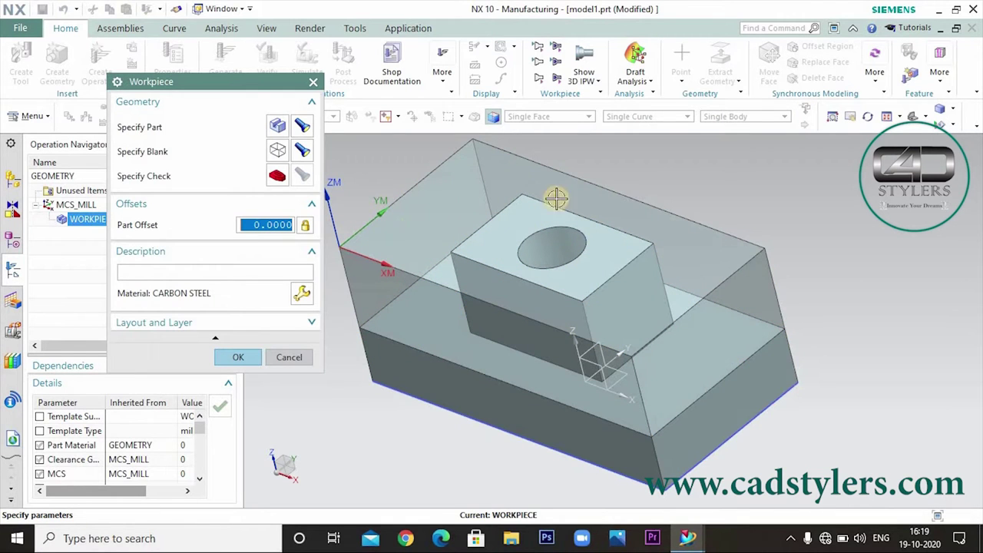
{"action": "left_click", "coordinate": [243, 358]}
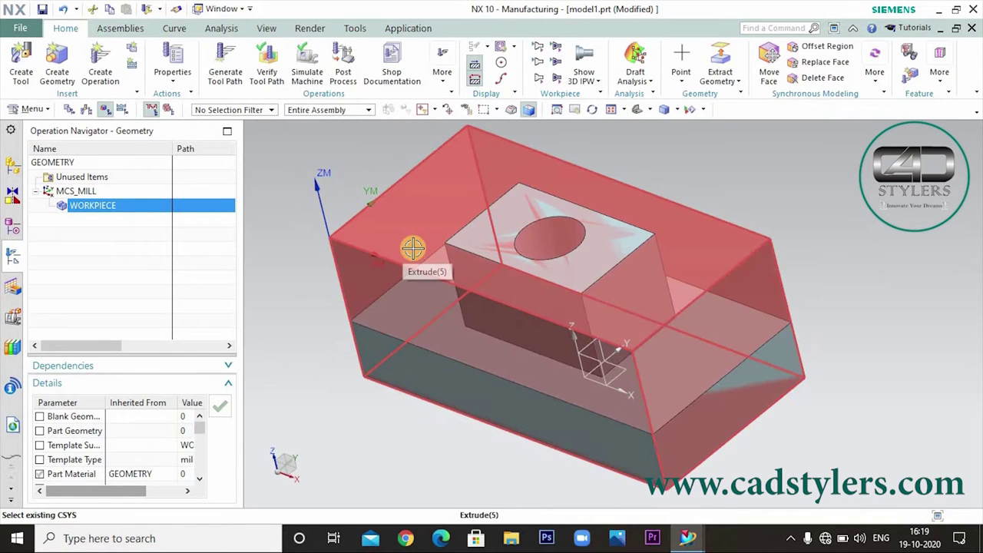
- Start a new operation of type mill_contour with the Plunge Milling subtype
{"action": "mouse_move", "coordinate": [423, 371]}
{"action": "middle_mouse_down"}
{"action": "mouse_move", "coordinate": [446, 345]}
{"action": "mouse_move", "coordinate": [428, 361]}
{"action": "mouse_move", "coordinate": [435, 316]}
{"action": "middle_mouse_up"}
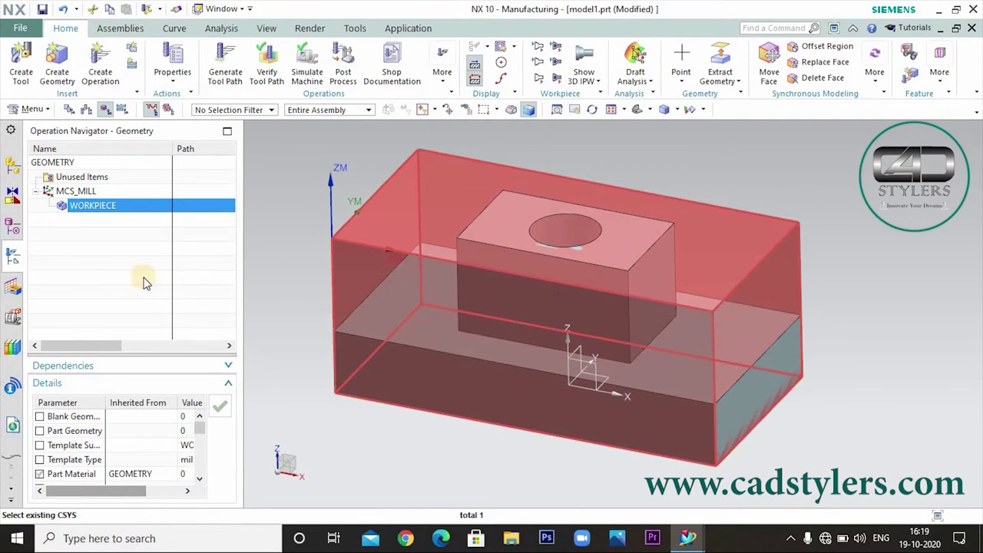
{"action": "left_click", "coordinate": [98, 53]}
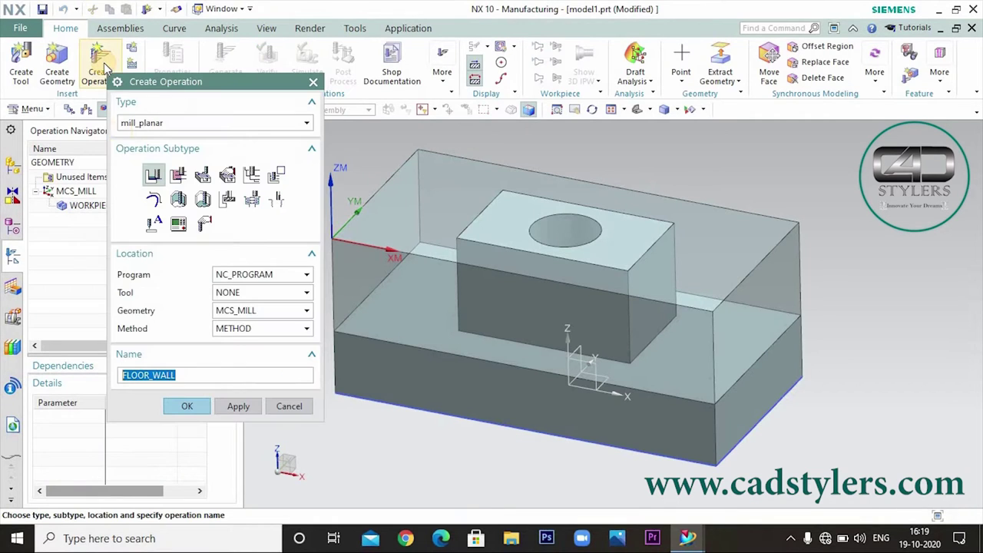
{"action": "left_click", "coordinate": [214, 125]}
{"action": "left_click", "coordinate": [187, 152]}
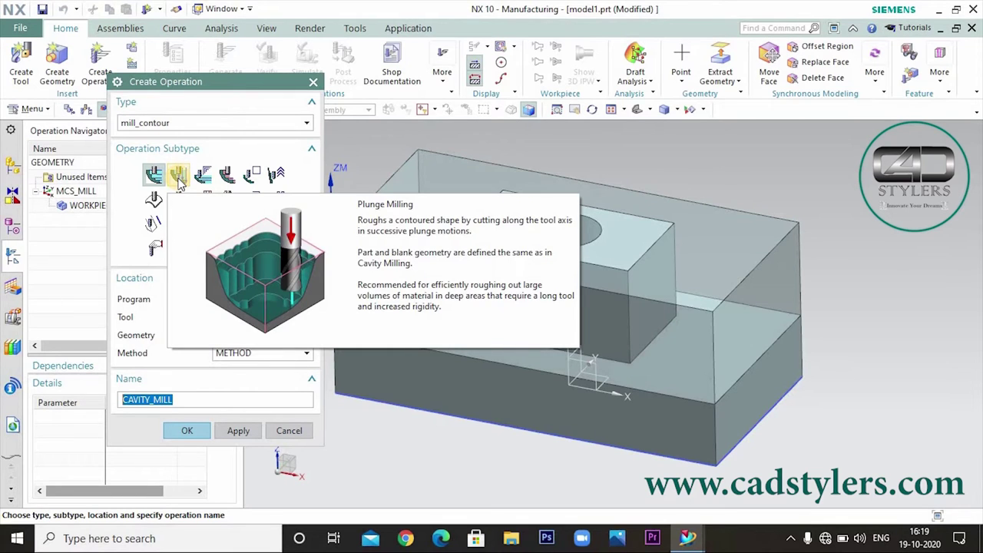
{"action": "left_click", "coordinate": [178, 179]}
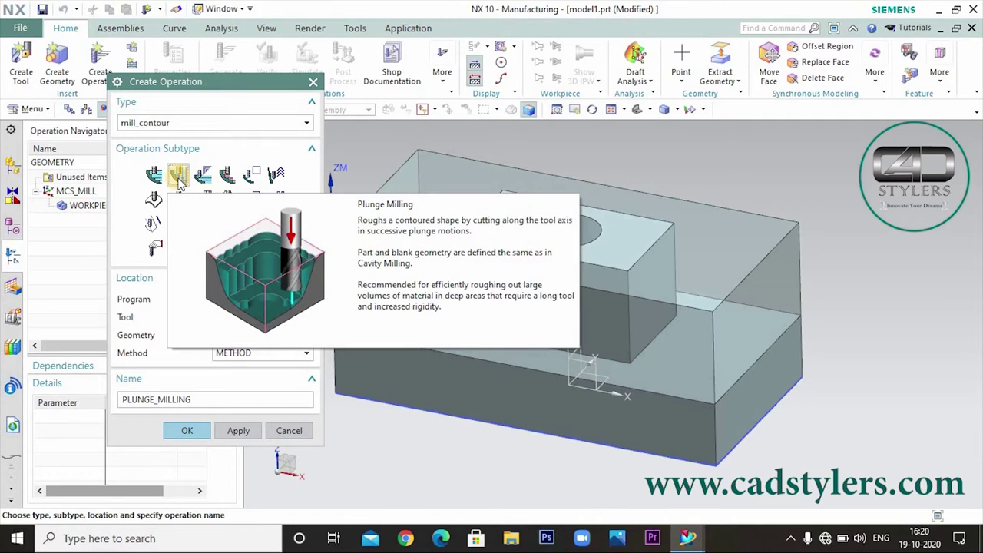
- Set method MILL_ROUGH, geometry WORKPIECE, program PROGRAM, and create the operation
{"action": "left_click", "coordinate": [258, 353]}
{"action": "left_click", "coordinate": [248, 376]}
{"action": "left_click", "coordinate": [257, 335]}
{"action": "left_click", "coordinate": [260, 376]}
{"action": "left_click", "coordinate": [253, 317]}
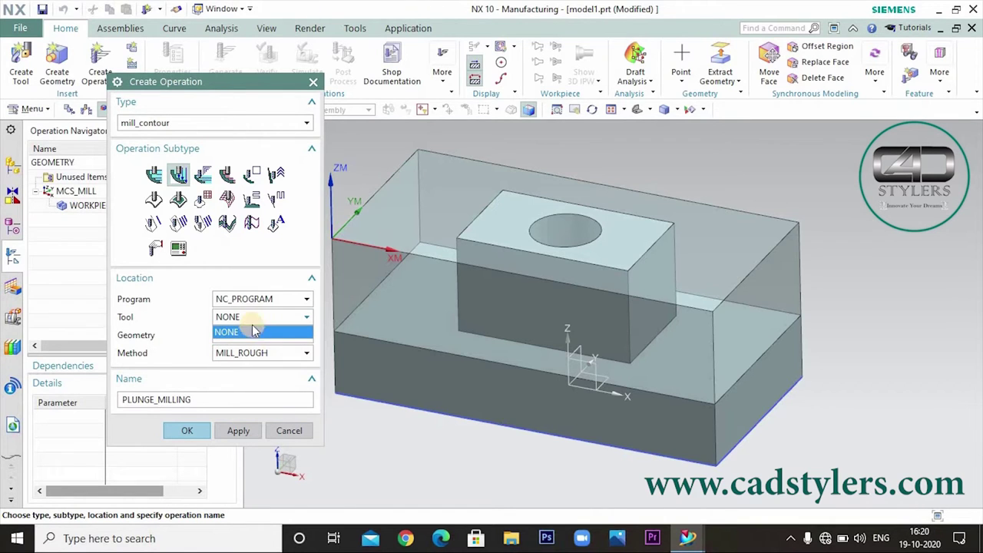
{"action": "left_click", "coordinate": [257, 299]}
{"action": "left_click", "coordinate": [256, 300]}
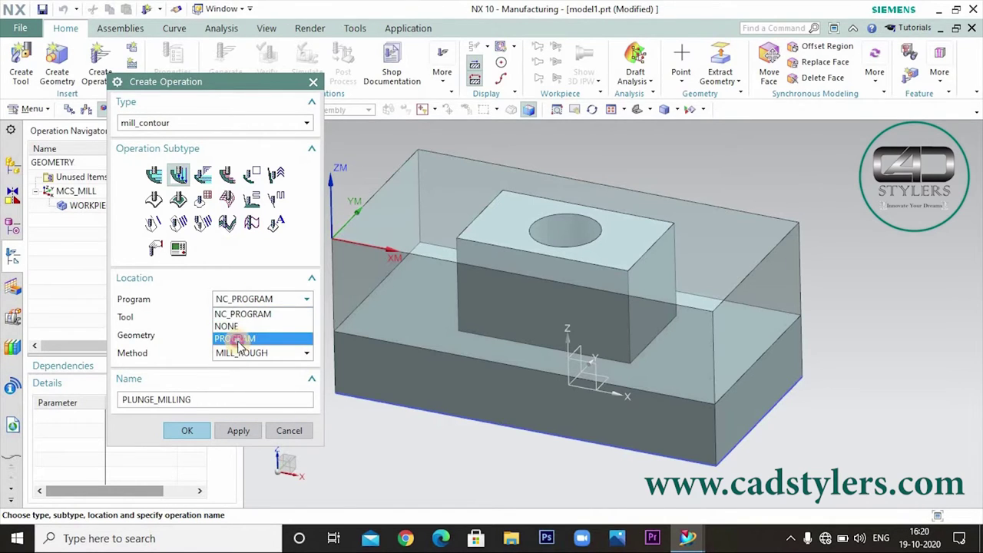
{"action": "left_click", "coordinate": [238, 341]}
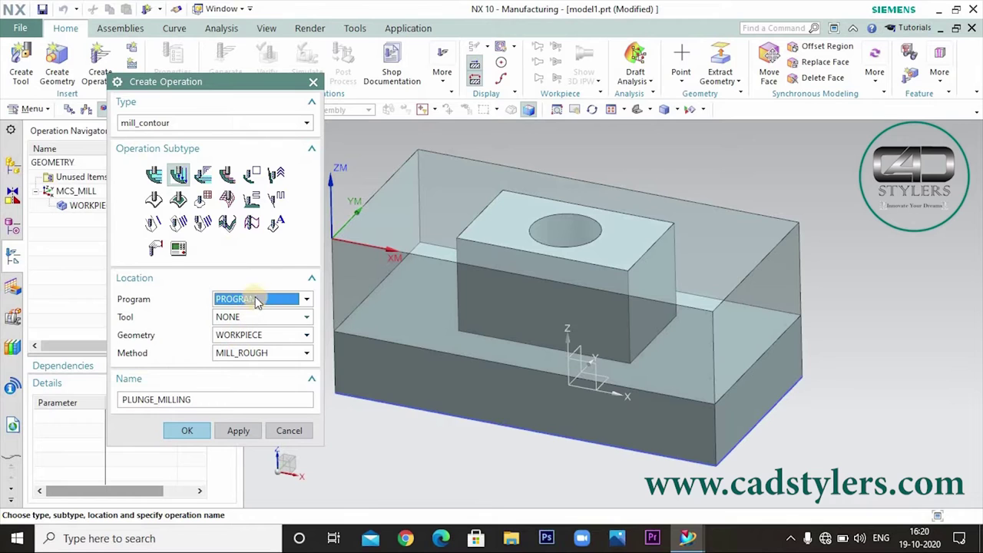
{"action": "left_click", "coordinate": [184, 432]}
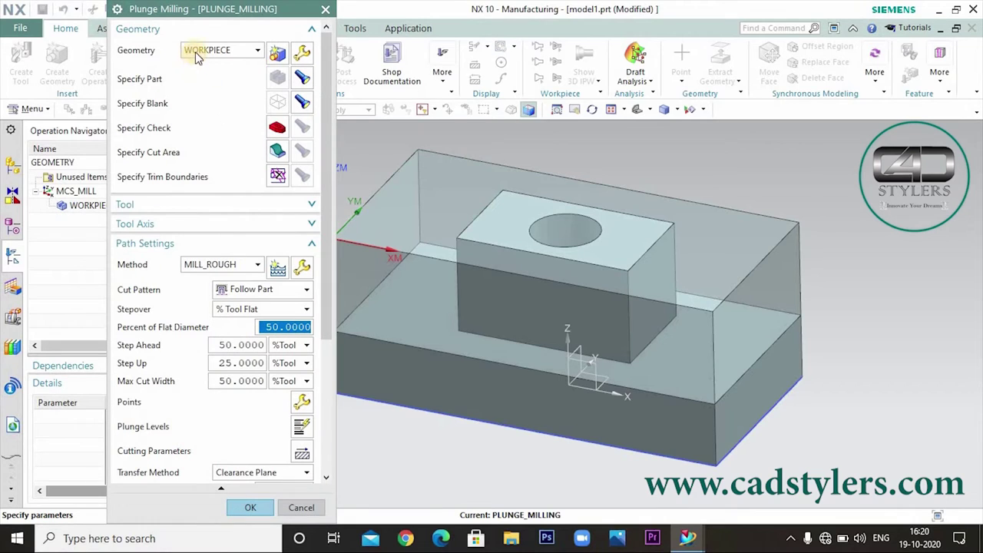
- Display part and blank geometry, then define a new MILL tool with 30 mm diameter
{"action": "left_click", "coordinate": [304, 79]}
{"action": "left_click", "coordinate": [303, 103]}
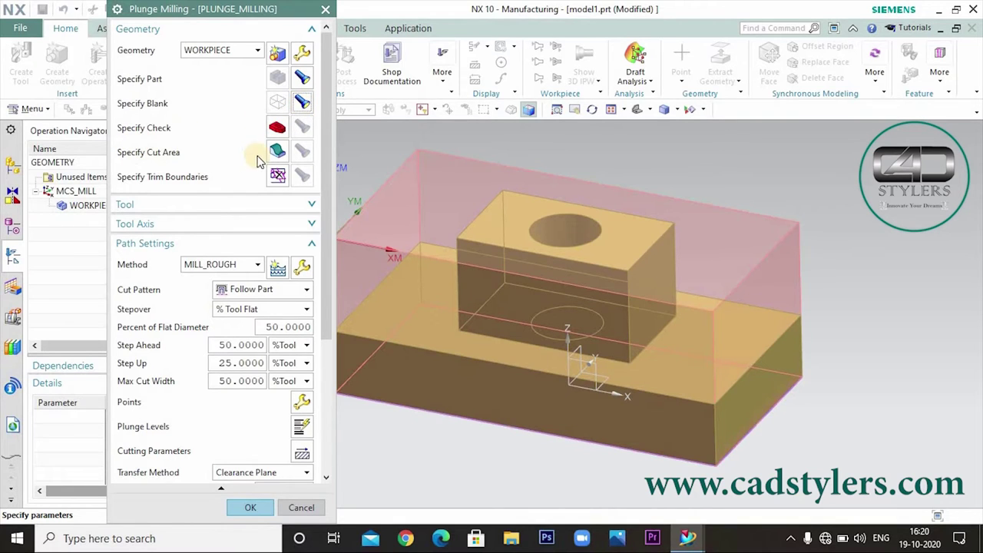
{"action": "left_click", "coordinate": [187, 204]}
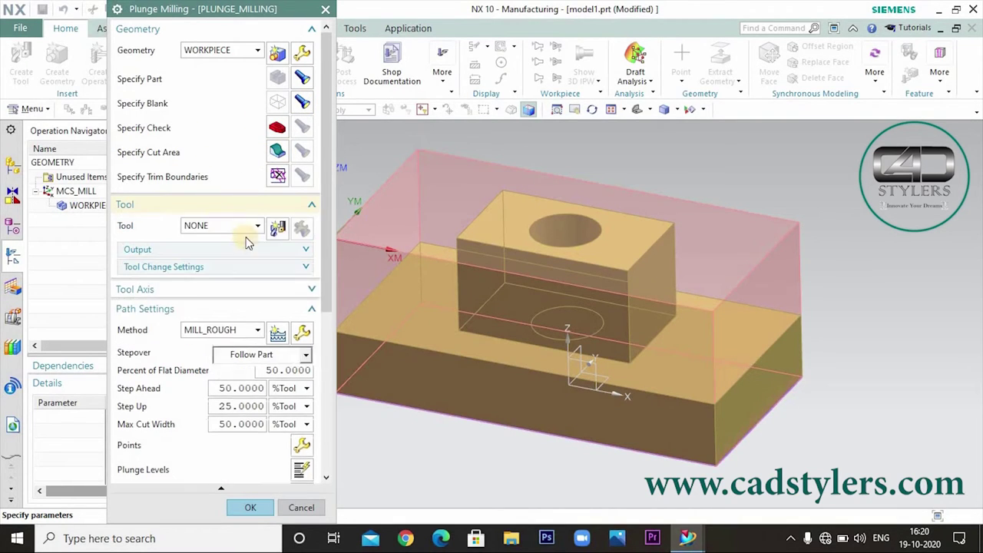
{"action": "left_click", "coordinate": [278, 229]}
{"action": "left_click", "coordinate": [242, 282]}
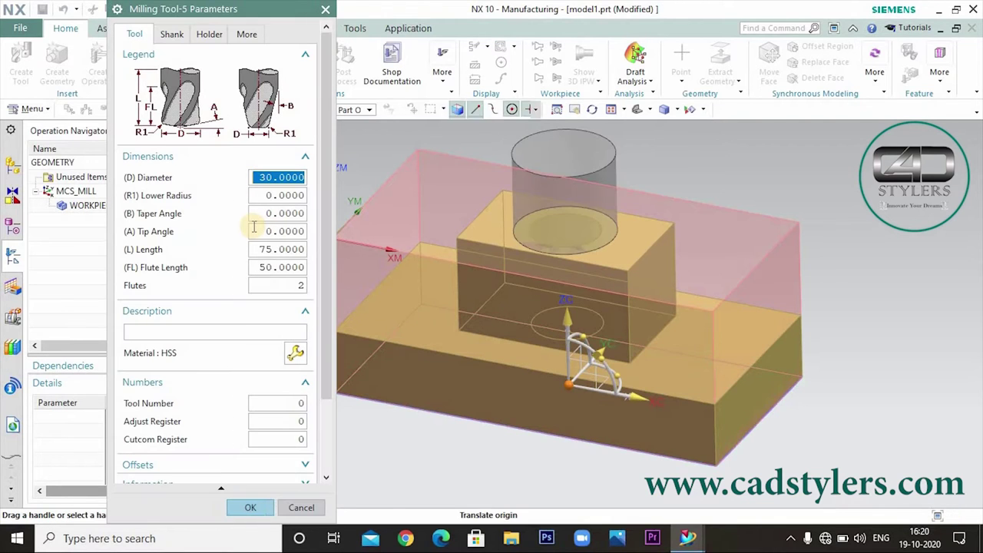
{"action": "double_click", "coordinate": [268, 177]}
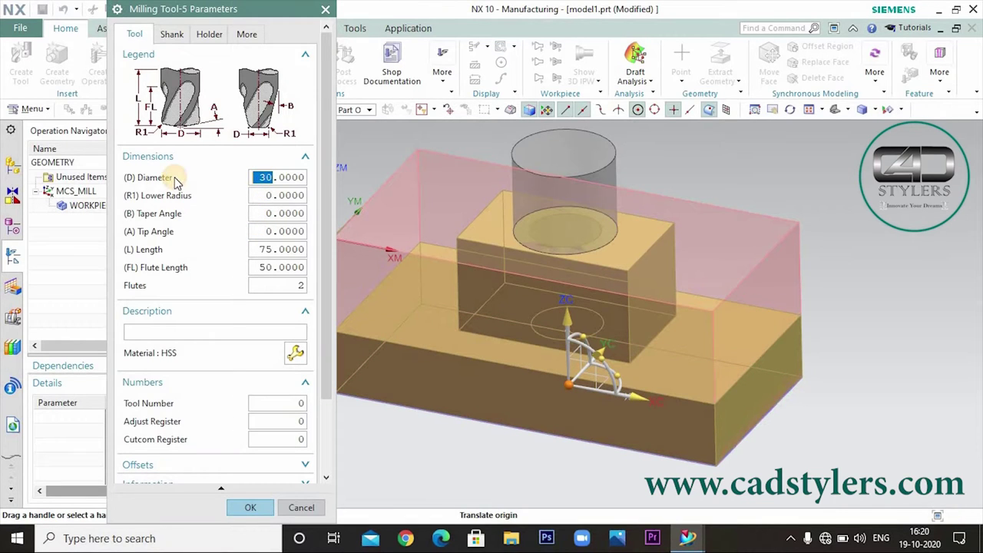
{"action": "left_click", "coordinate": [246, 506]}
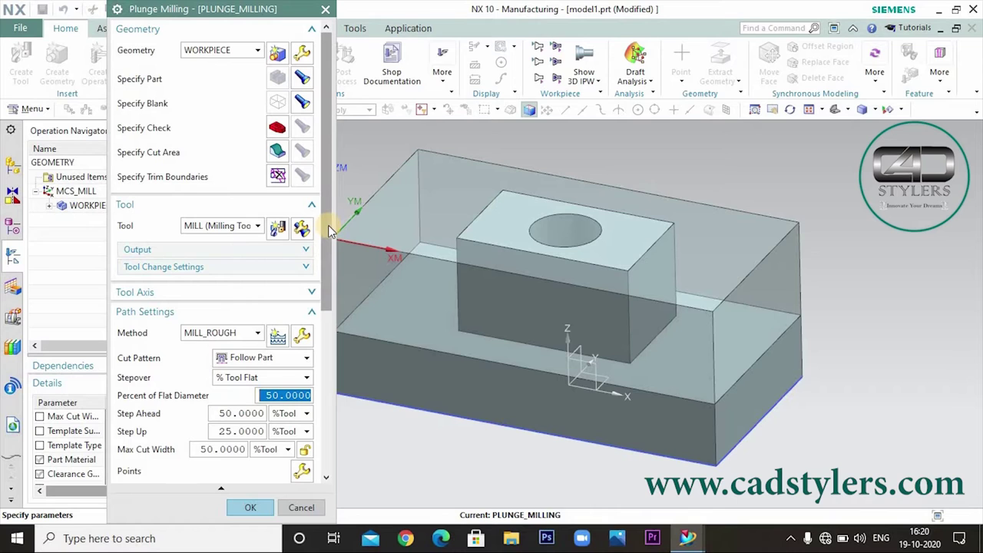
- Scroll the Plunge Milling dialog down to the Actions section
{"action": "left_click_drag", "start_coordinate": [328, 225], "coordinate": [328, 307]}
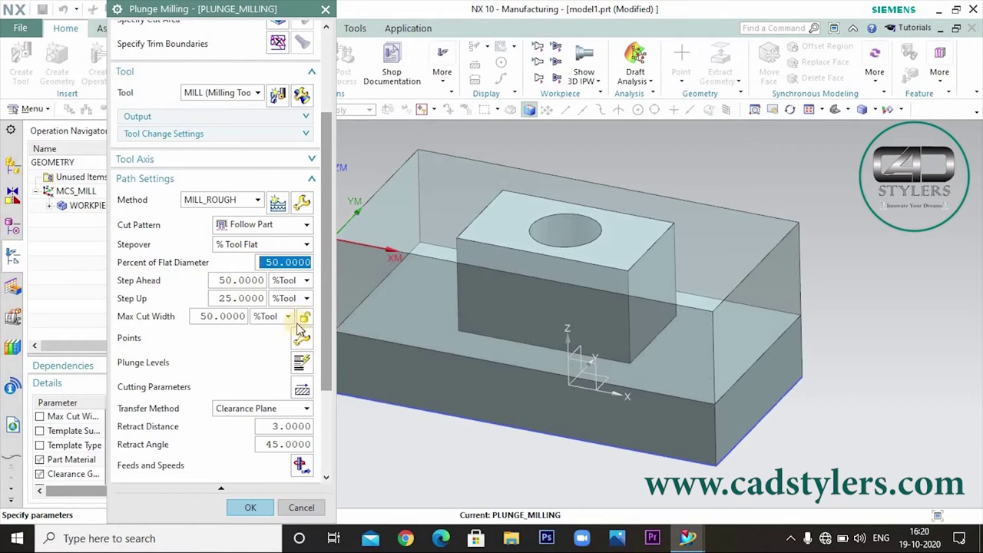
{"action": "left_click_drag", "start_coordinate": [328, 296], "coordinate": [328, 369]}
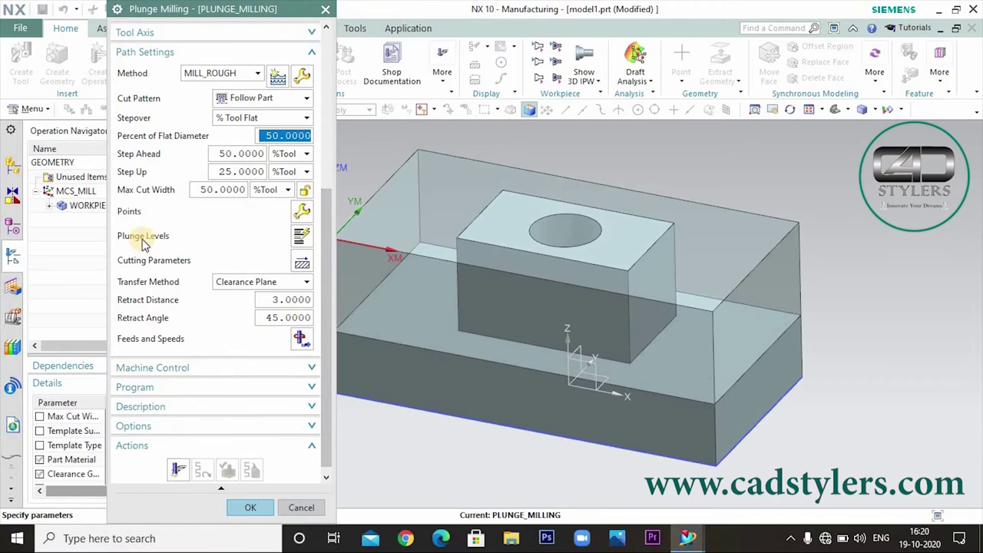
{"action": "scroll", "coordinate": [322, 296], "scroll_direction": "down", "scroll_amount": 1}
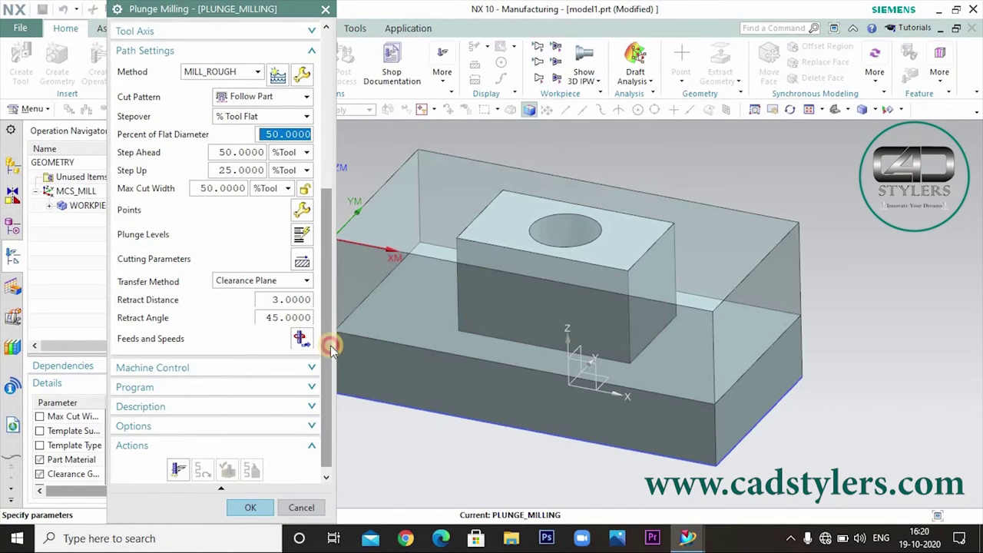
- Generate the plunge toolpath and orbit to inspect passes around the raised boss
{"action": "left_click", "coordinate": [174, 462]}
{"action": "middle_click", "coordinate": [174, 461]}
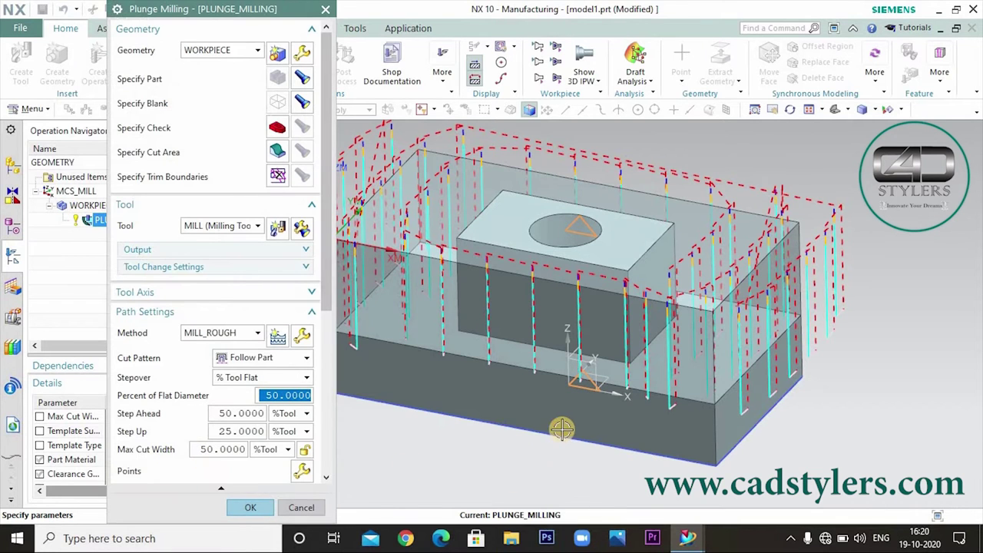
{"action": "scroll", "coordinate": [563, 431], "scroll_direction": "down", "scroll_amount": 3}
{"action": "mouse_move", "coordinate": [554, 463]}
{"action": "middle_mouse_down"}
{"action": "mouse_move", "coordinate": [546, 476]}
{"action": "mouse_move", "coordinate": [536, 461]}
{"action": "mouse_move", "coordinate": [554, 446]}
{"action": "mouse_move", "coordinate": [478, 310]}
{"action": "middle_mouse_up"}
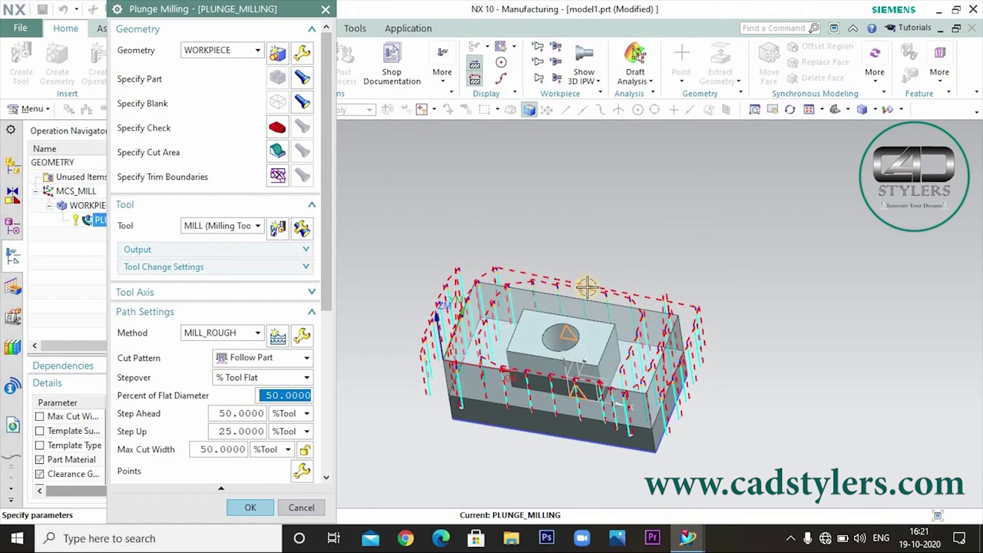
{"action": "mouse_move", "coordinate": [515, 458]}
{"action": "middle_mouse_down"}
{"action": "mouse_move", "coordinate": [514, 441]}
{"action": "mouse_move", "coordinate": [530, 419]}
{"action": "middle_mouse_up"}
{"action": "scroll", "coordinate": [565, 370], "scroll_direction": "up", "scroll_amount": 2}
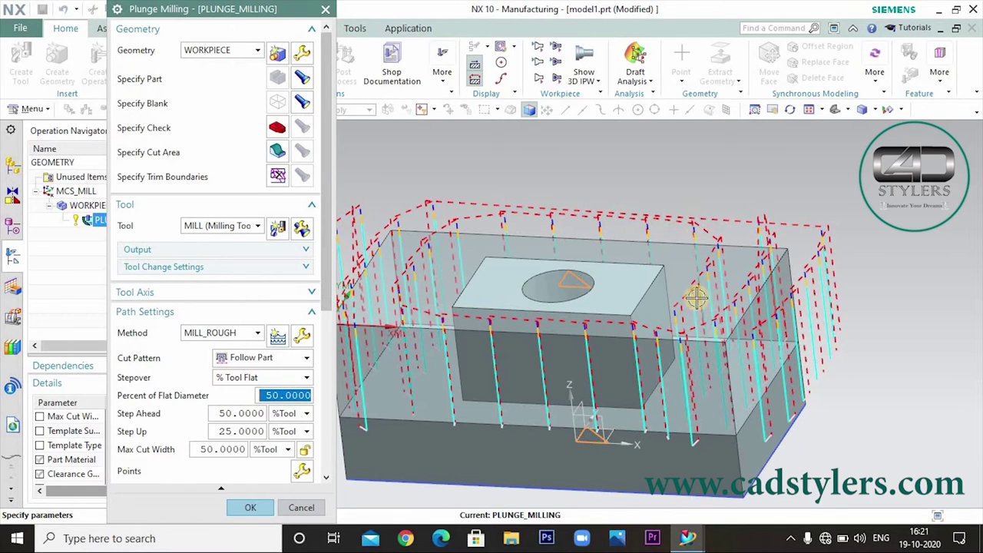
{"action": "mouse_move", "coordinate": [557, 359]}
{"action": "middle_mouse_down"}
{"action": "mouse_move", "coordinate": [550, 391]}
{"action": "mouse_move", "coordinate": [499, 361]}
{"action": "middle_mouse_up"}
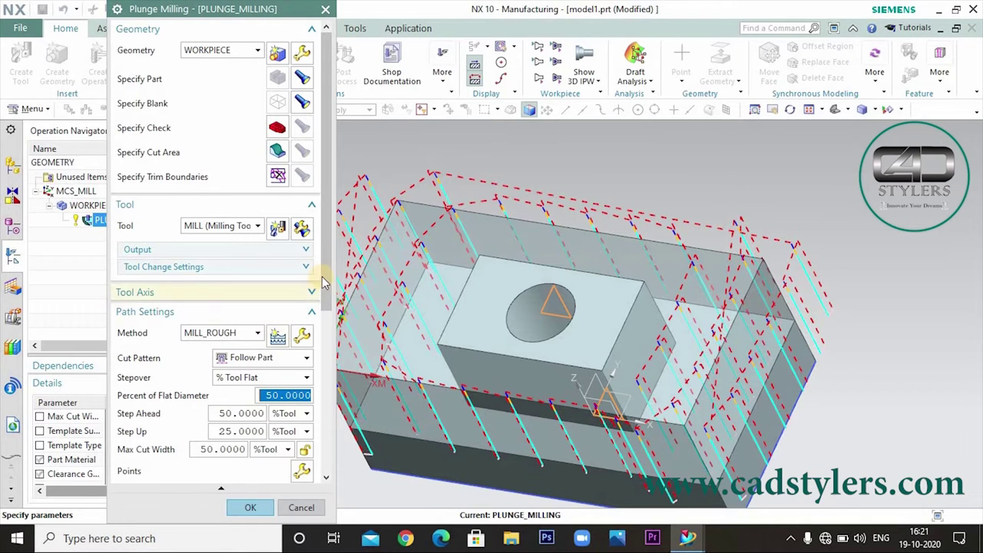
{"action": "left_click_drag", "start_coordinate": [328, 312], "coordinate": [328, 469]}
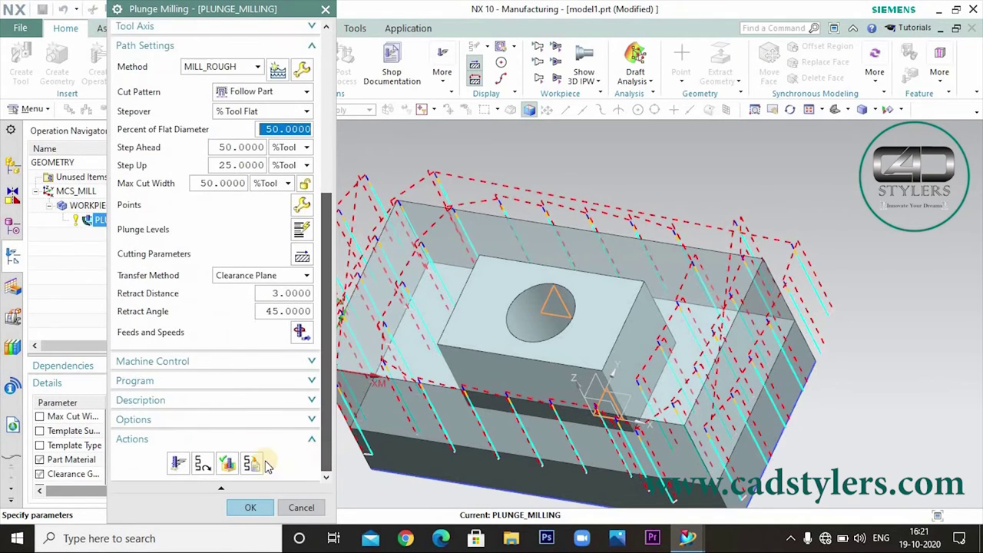
- Verify the toolpath and play a Replay at animation speed 3
{"action": "left_click", "coordinate": [226, 463]}
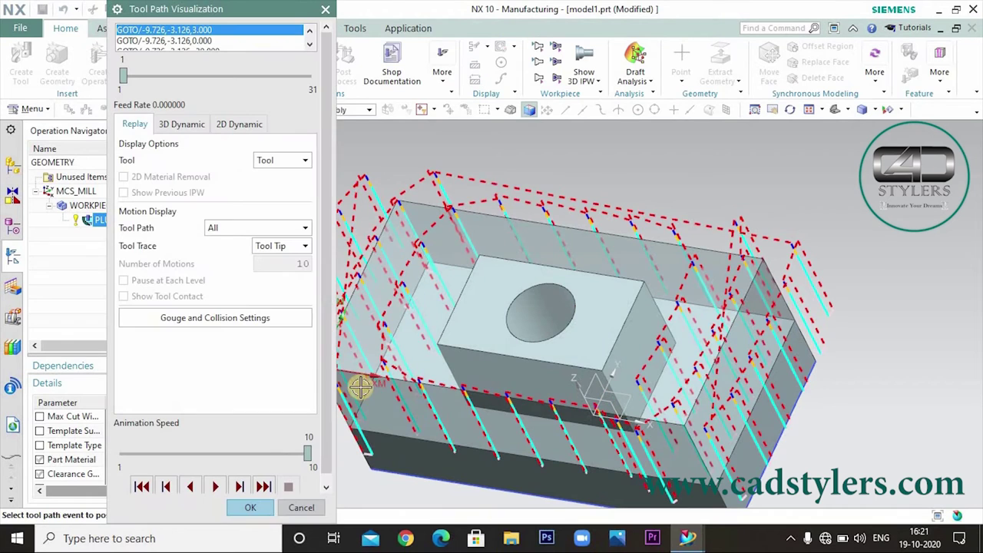
{"action": "scroll", "coordinate": [332, 284], "scroll_direction": "down", "scroll_amount": 1}
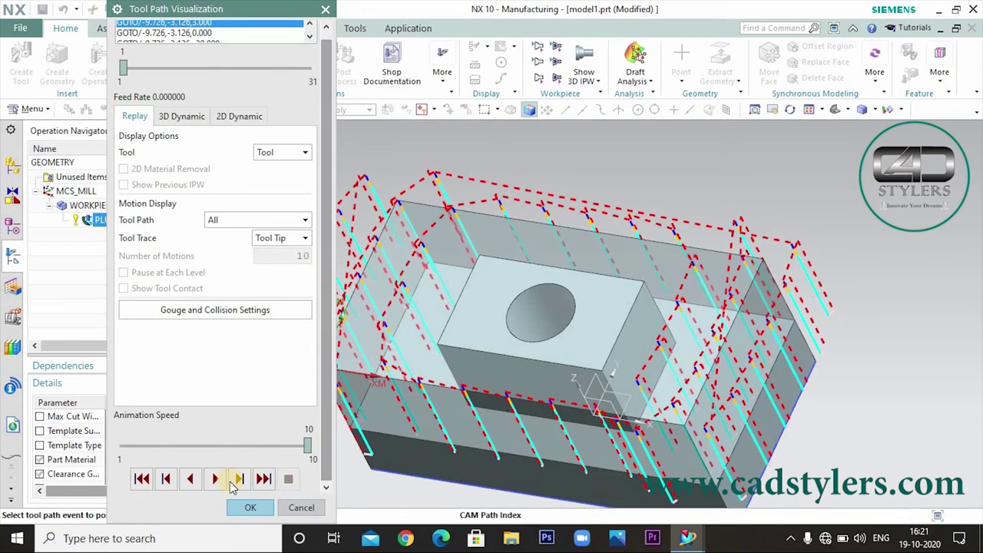
{"action": "left_click_drag", "start_coordinate": [313, 456], "coordinate": [181, 456]}
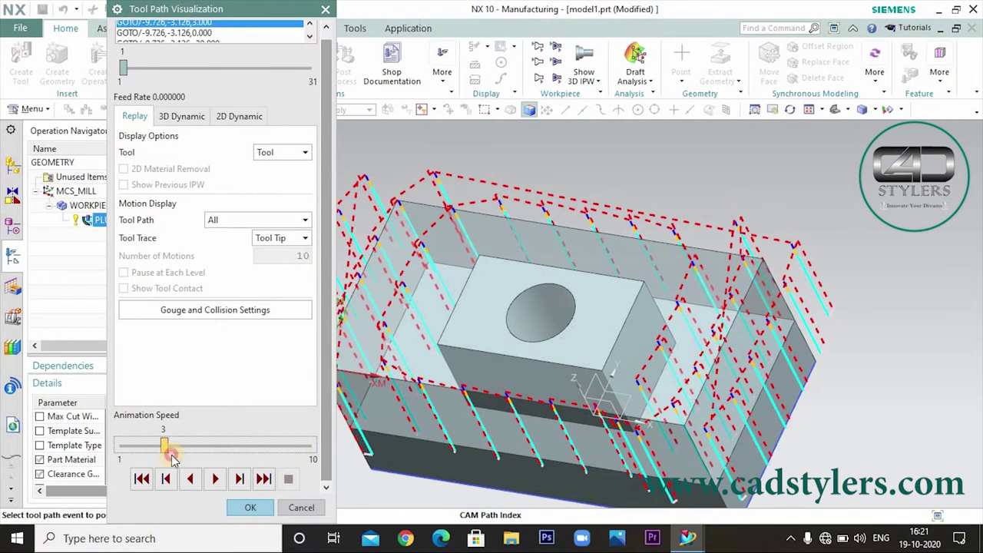
{"action": "left_click", "coordinate": [217, 480]}
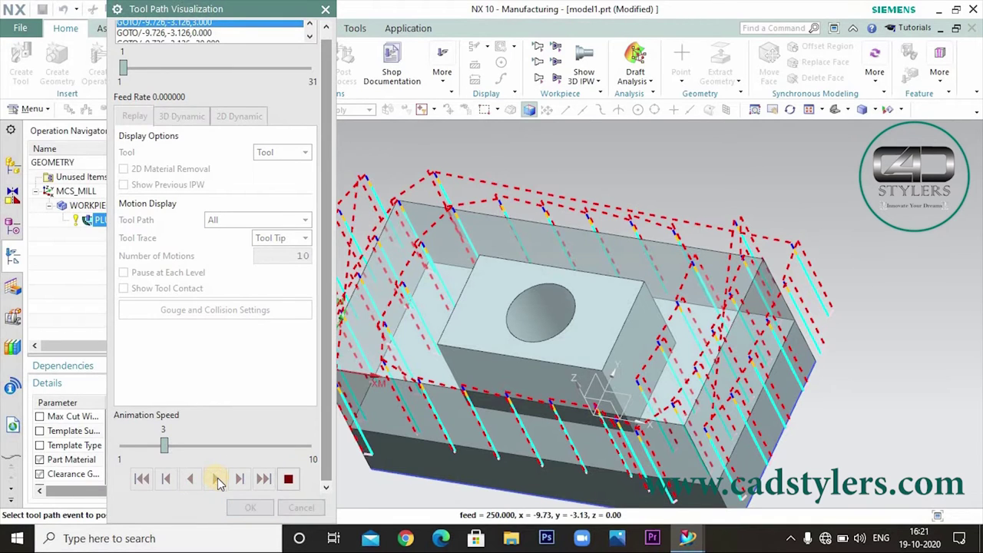
{"action": "left_click", "coordinate": [292, 483]}
- Run the 3D Dynamic material-removal simulation to the end and accept it
{"action": "left_click", "coordinate": [181, 115]}
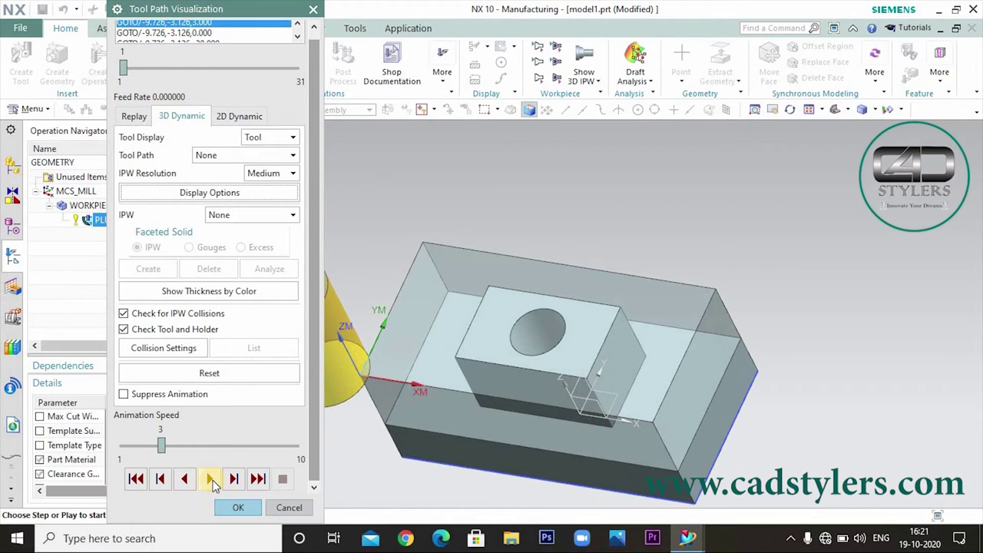
{"action": "left_click", "coordinate": [211, 478]}
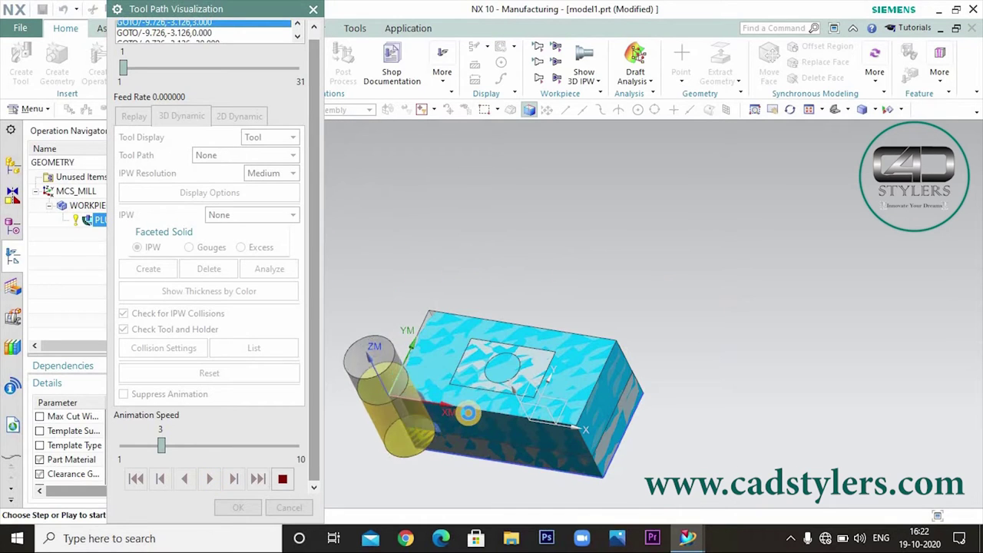
{"action": "middle_click_drag", "start_coordinate": [456, 410], "coordinate": [474, 416]}
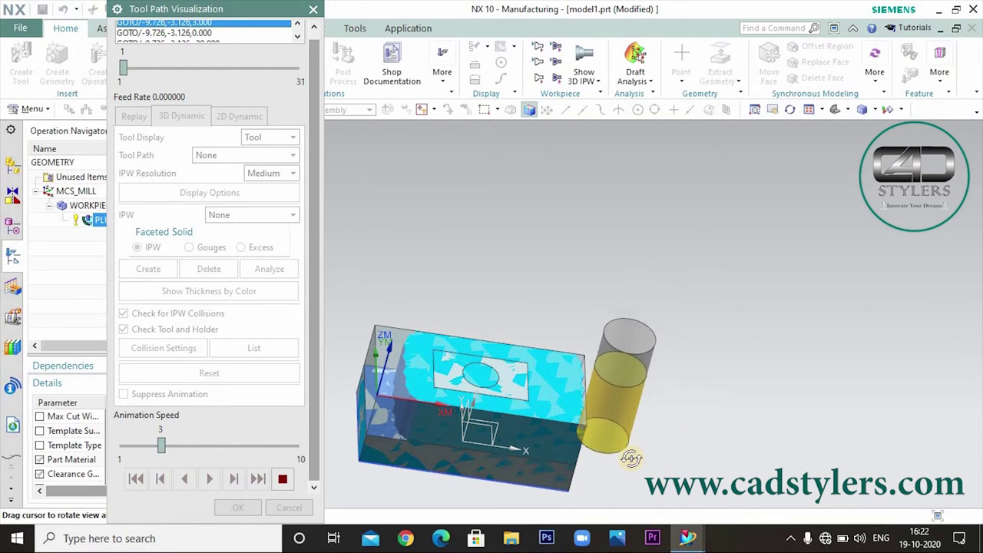
{"action": "key", "text": "Home"}
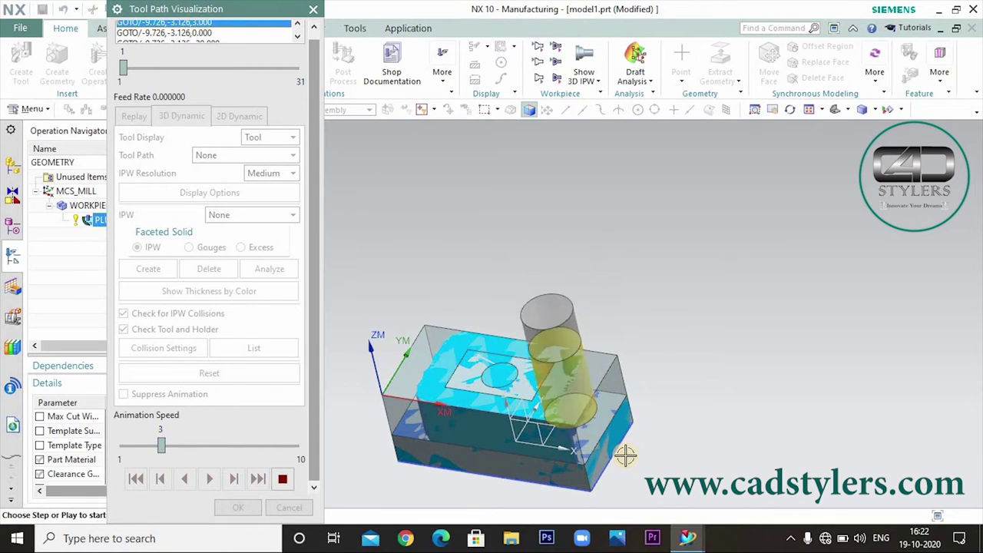
{"action": "scroll", "coordinate": [623, 453], "scroll_direction": "up", "scroll_amount": 5}
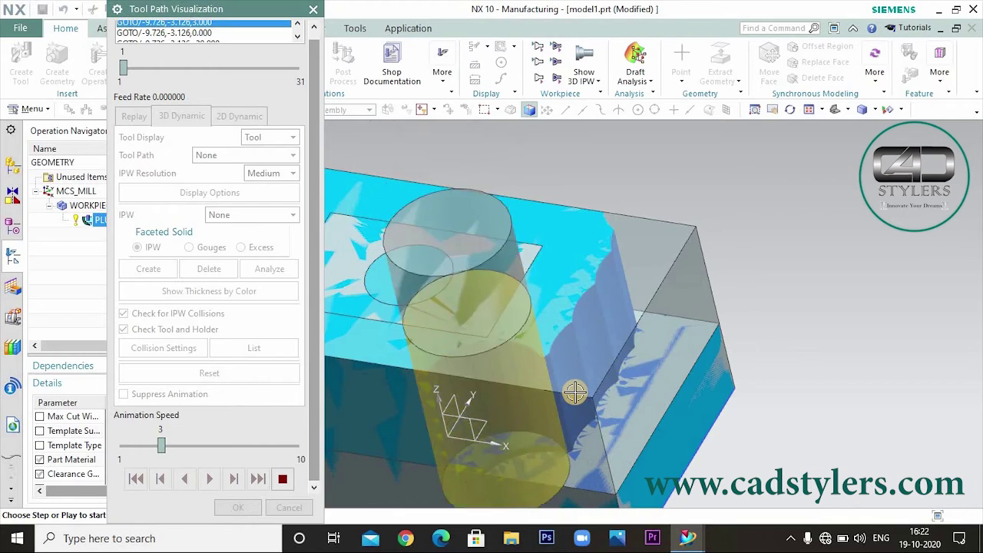
{"action": "scroll", "coordinate": [453, 422], "scroll_direction": "down", "scroll_amount": 4}
{"action": "scroll", "coordinate": [454, 422], "scroll_direction": "up", "scroll_amount": 2}
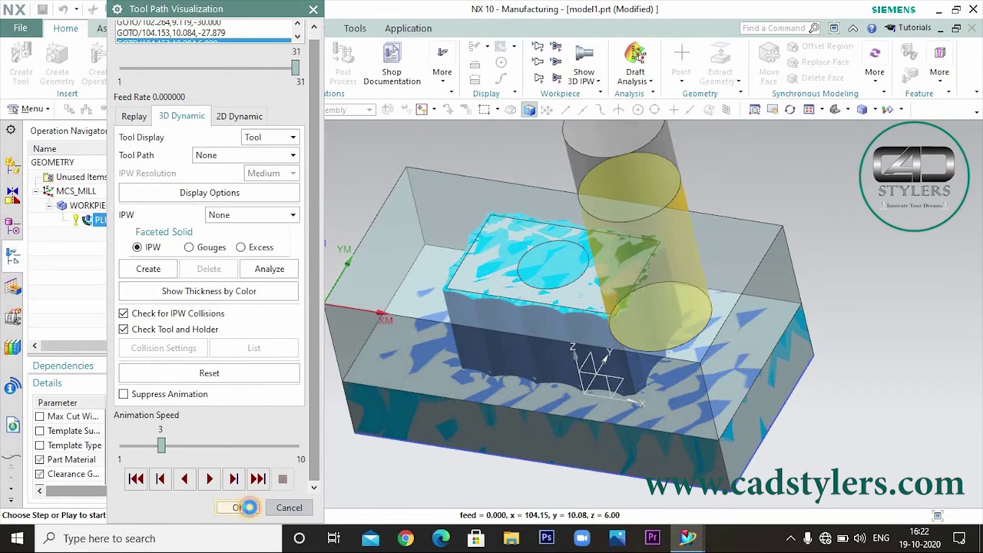
{"action": "left_click", "coordinate": [245, 507]}
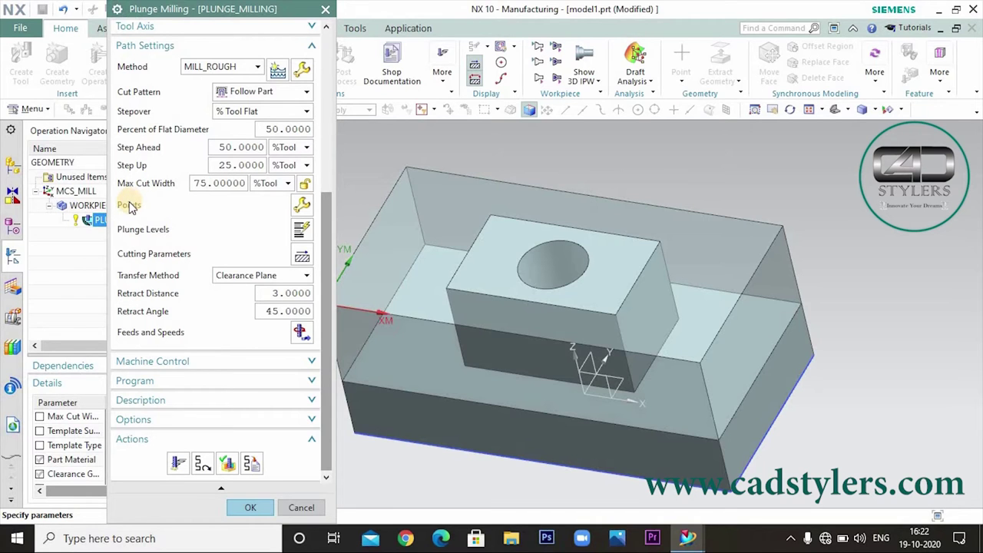
- Reopen PLUNGE_MILLING, switch the cut pattern to Follow Periphery, and regenerate the toolpath
{"action": "left_click", "coordinate": [176, 457]}
{"action": "double_click", "coordinate": [175, 457]}
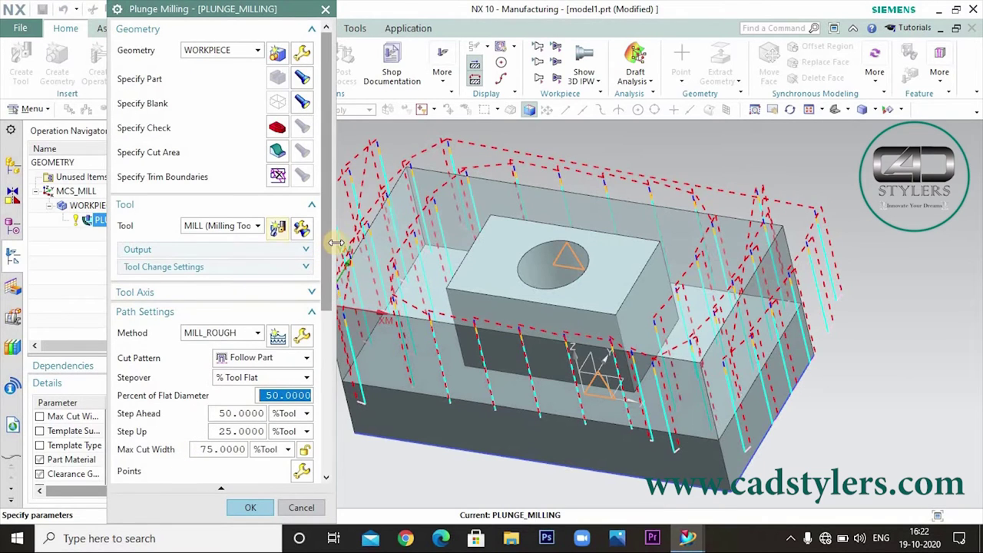
{"action": "scroll", "coordinate": [329, 245], "scroll_direction": "down", "scroll_amount": 3}
{"action": "left_click", "coordinate": [269, 277]}
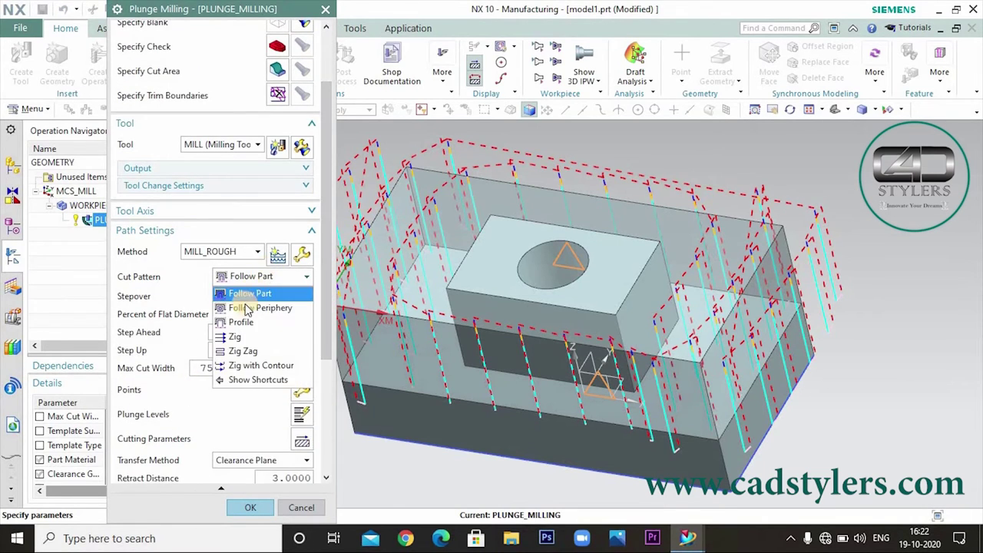
{"action": "left_click", "coordinate": [246, 309]}
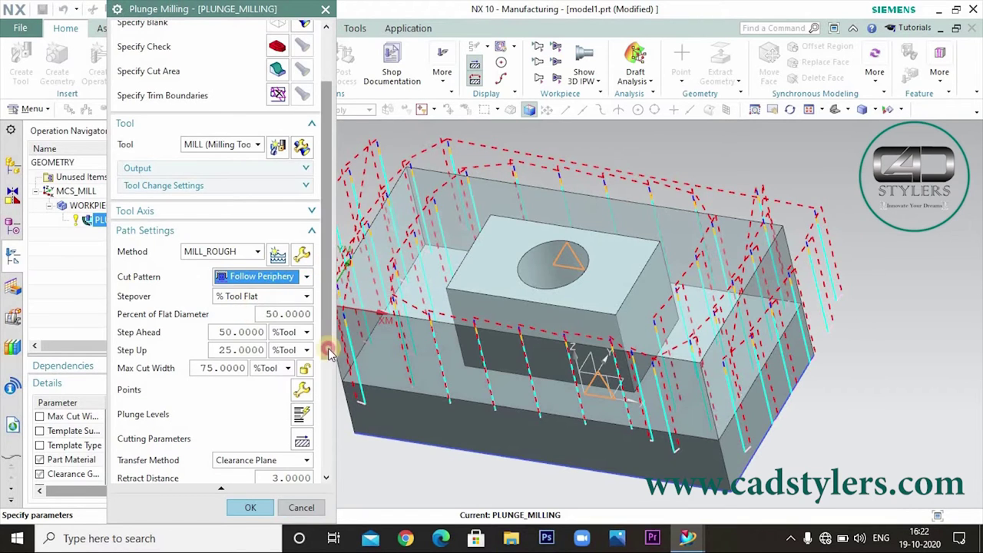
{"action": "scroll", "coordinate": [323, 308], "scroll_direction": "down", "scroll_amount": 7}
{"action": "left_click", "coordinate": [179, 463]}
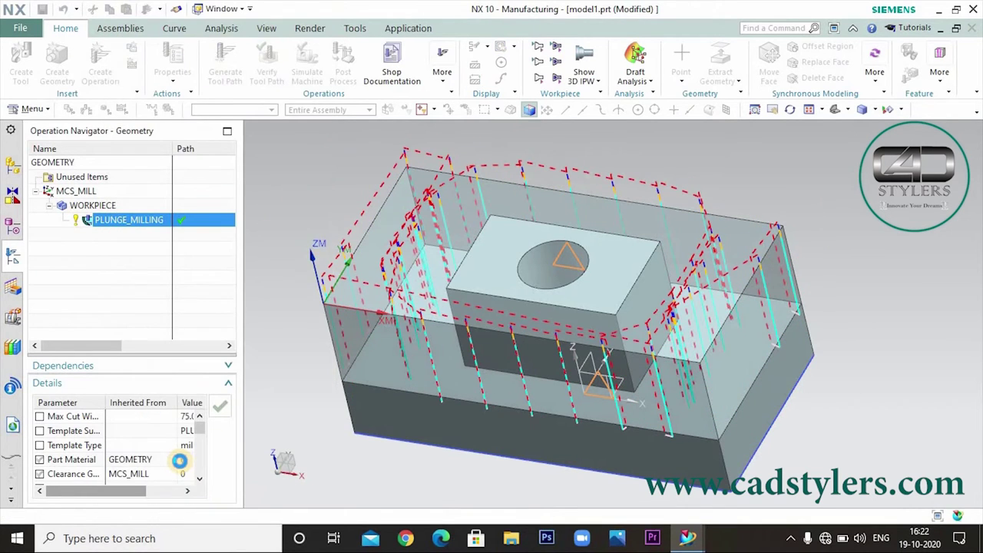
{"action": "middle_click_drag", "start_coordinate": [494, 351], "coordinate": [471, 340]}
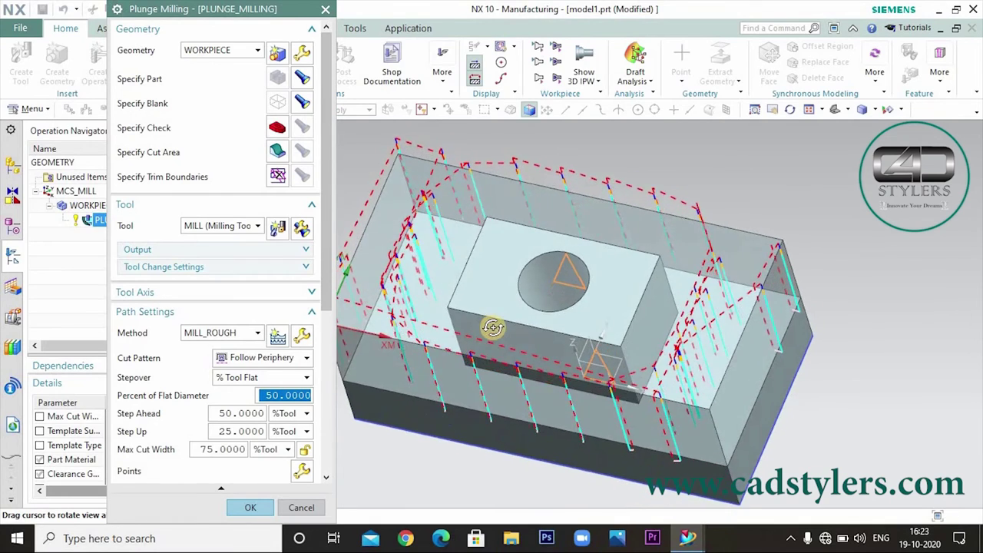
{"action": "scroll", "coordinate": [471, 339], "scroll_direction": "down", "scroll_amount": 3}
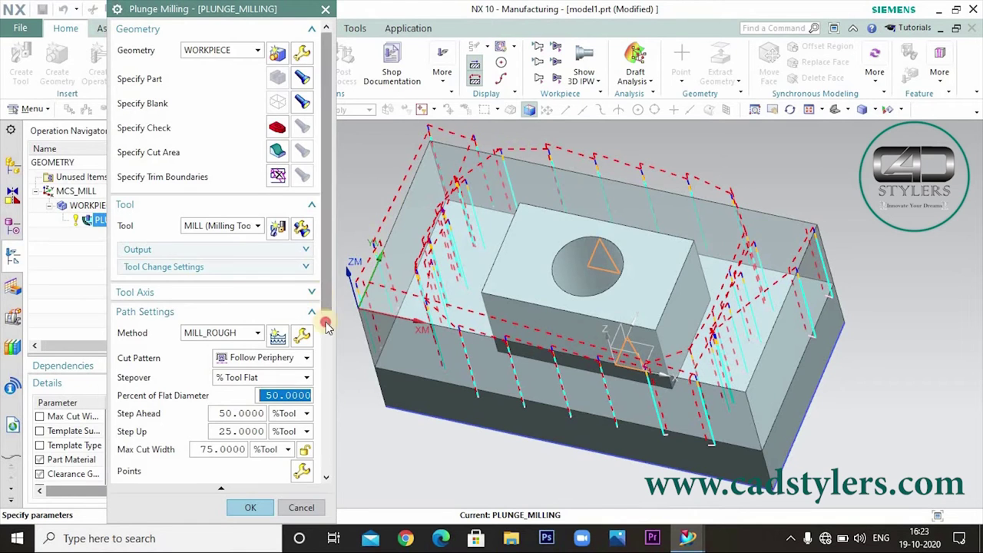
{"action": "scroll", "coordinate": [325, 330], "scroll_direction": "down", "scroll_amount": 3}
- Change the cut pattern to Profile and generate the single-ring plunge toolpath
{"action": "left_click", "coordinate": [277, 275]}
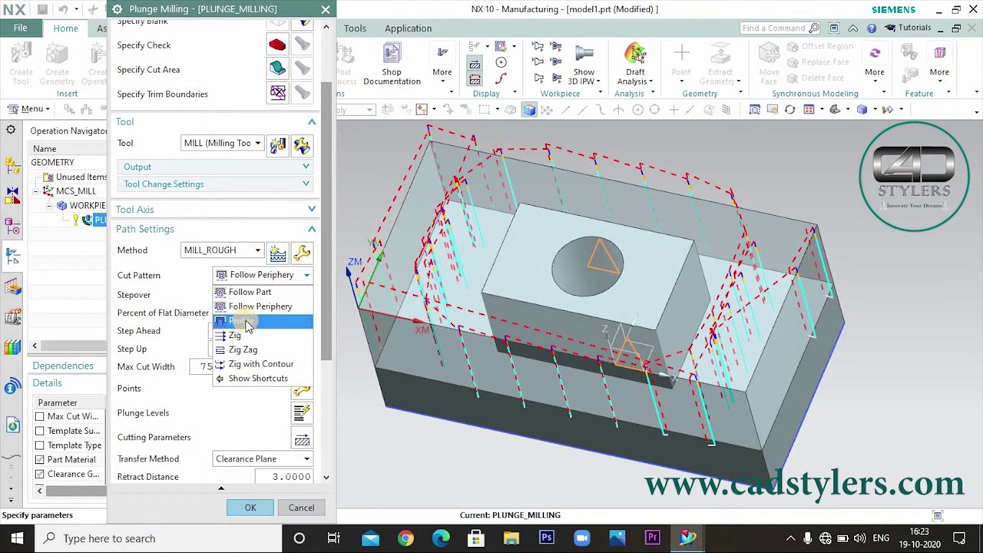
{"action": "left_click", "coordinate": [244, 320]}
{"action": "left_click_drag", "start_coordinate": [326, 277], "coordinate": [329, 417]}
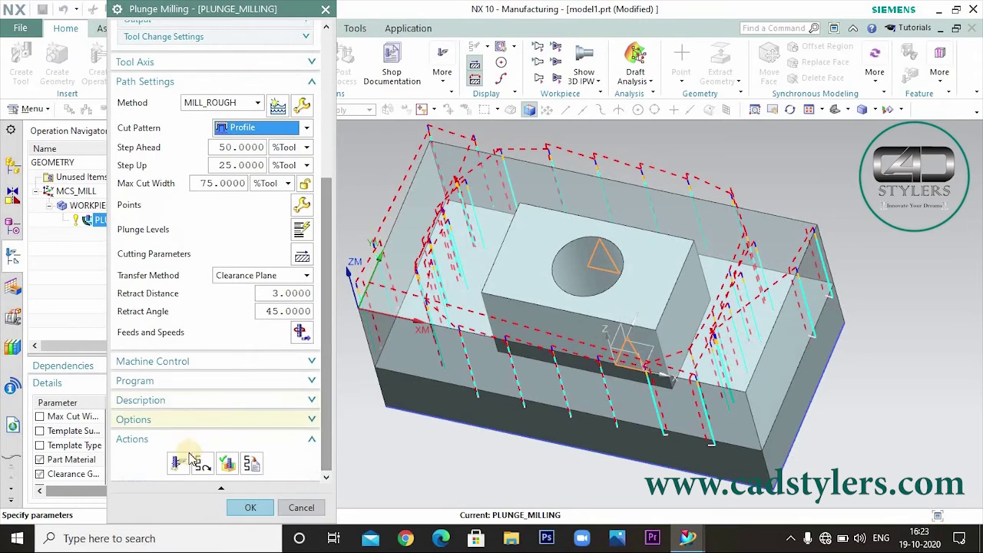
{"action": "left_click", "coordinate": [172, 463]}
{"action": "middle_click", "coordinate": [171, 462]}
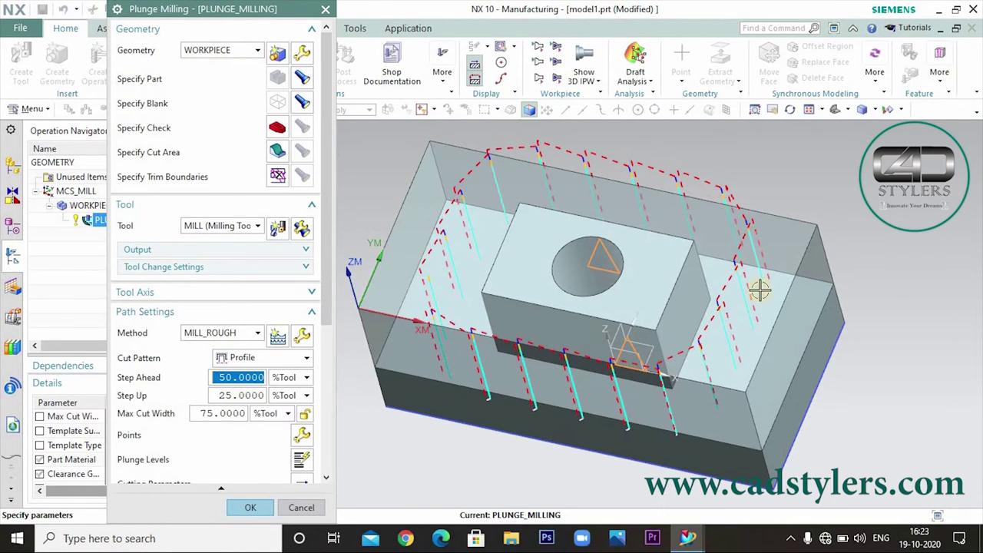
{"action": "left_click_drag", "start_coordinate": [324, 285], "coordinate": [326, 431]}
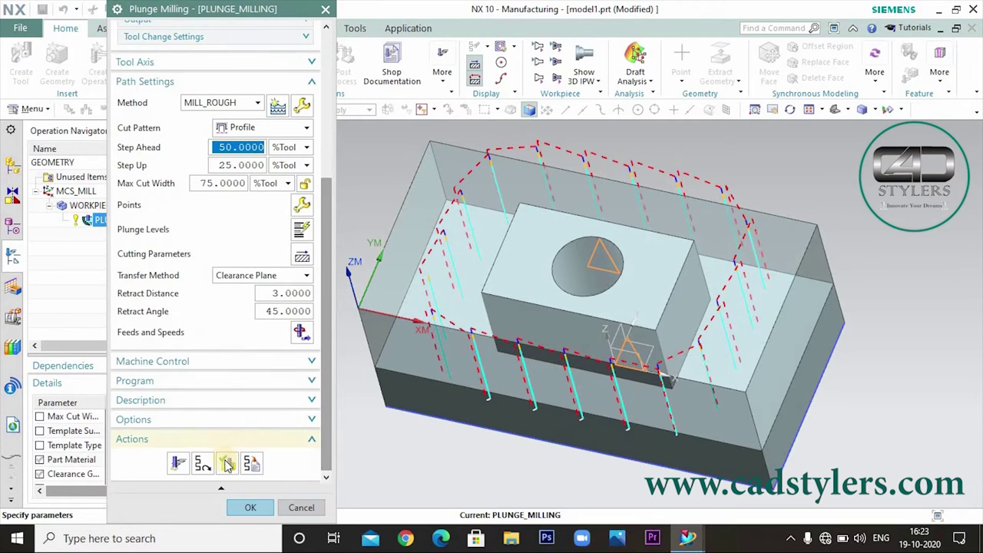
{"action": "middle_click", "coordinate": [296, 405]}
- Play the 3D Dynamic simulation of the Profile toolpath, then close the visualization
{"action": "scroll", "coordinate": [331, 399], "scroll_direction": "down", "scroll_amount": 1}
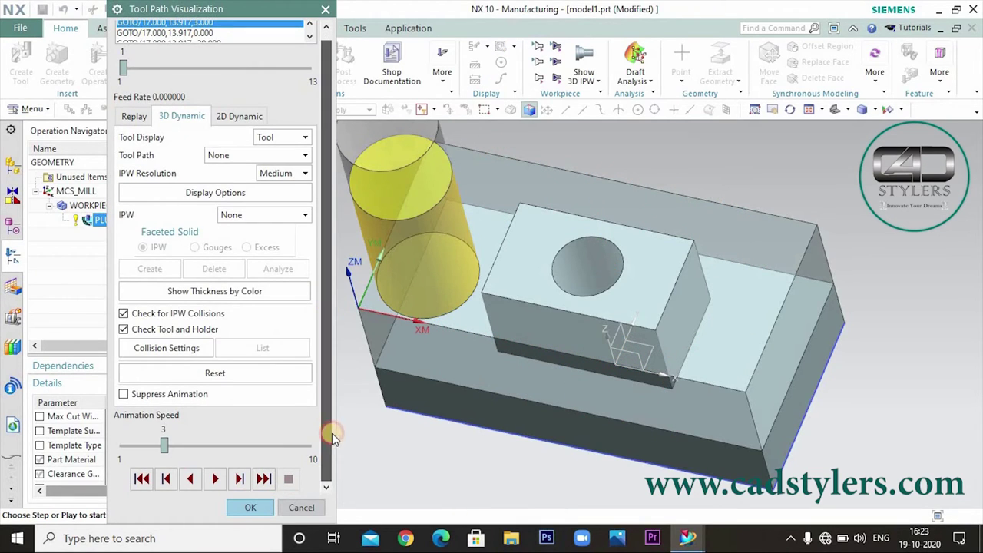
{"action": "left_click", "coordinate": [214, 479]}
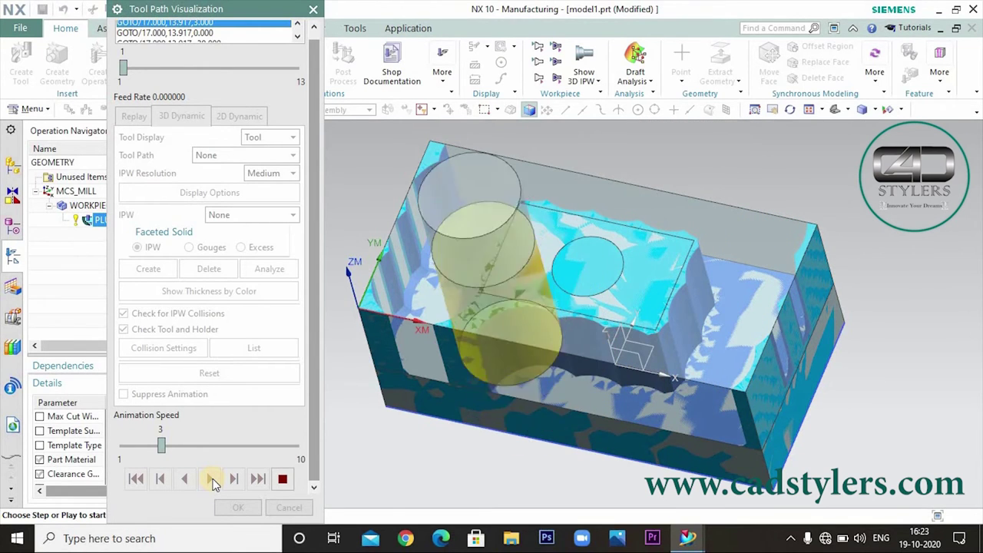
{"action": "scroll", "coordinate": [466, 191], "scroll_direction": "down", "scroll_amount": 2}
{"action": "scroll", "coordinate": [466, 191], "scroll_direction": "up", "scroll_amount": 3}
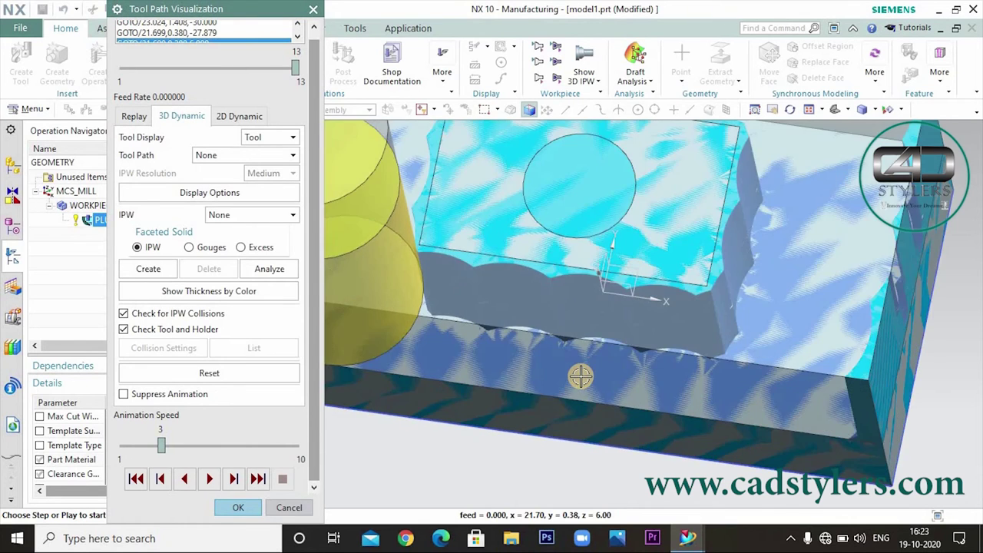
{"action": "scroll", "coordinate": [466, 192], "scroll_direction": "down", "scroll_amount": 3}
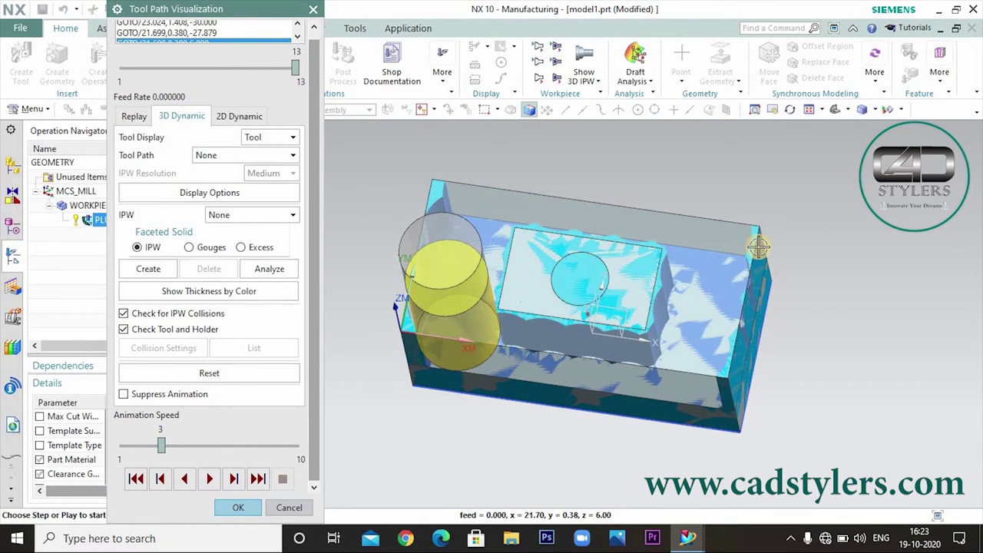
{"action": "left_click", "coordinate": [247, 508]}
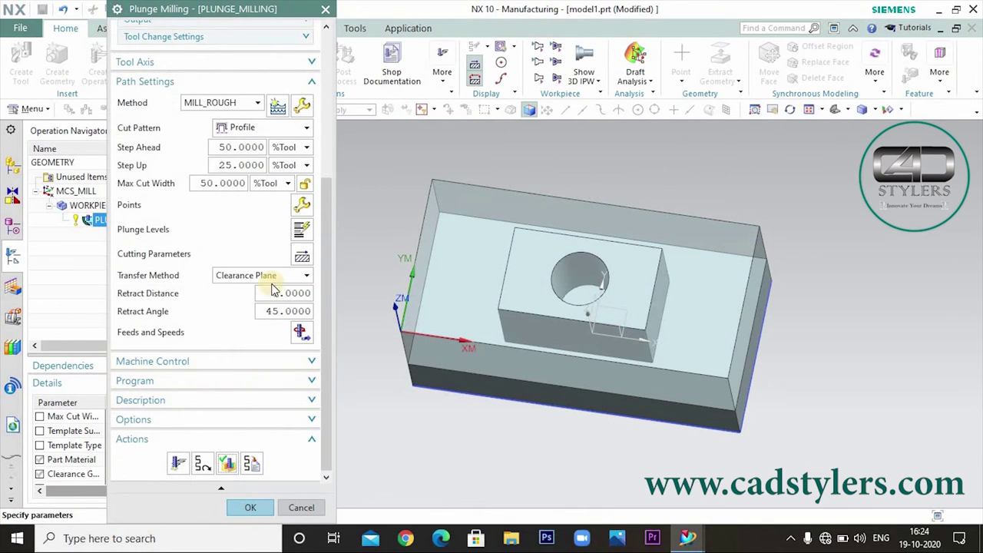
- Set the plunge milling cut pattern back to Follow Periphery
{"action": "left_click", "coordinate": [262, 131]}
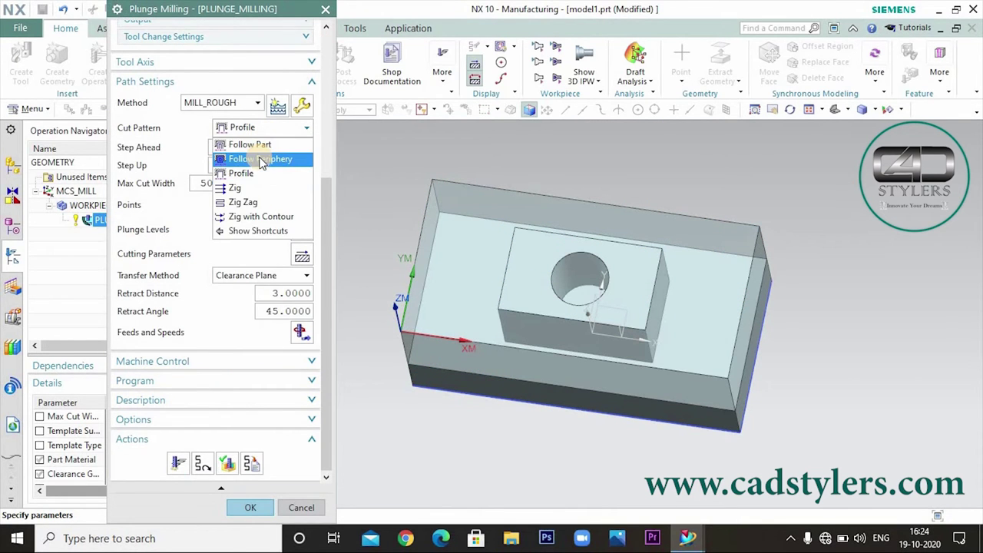
{"action": "left_click", "coordinate": [262, 161]}
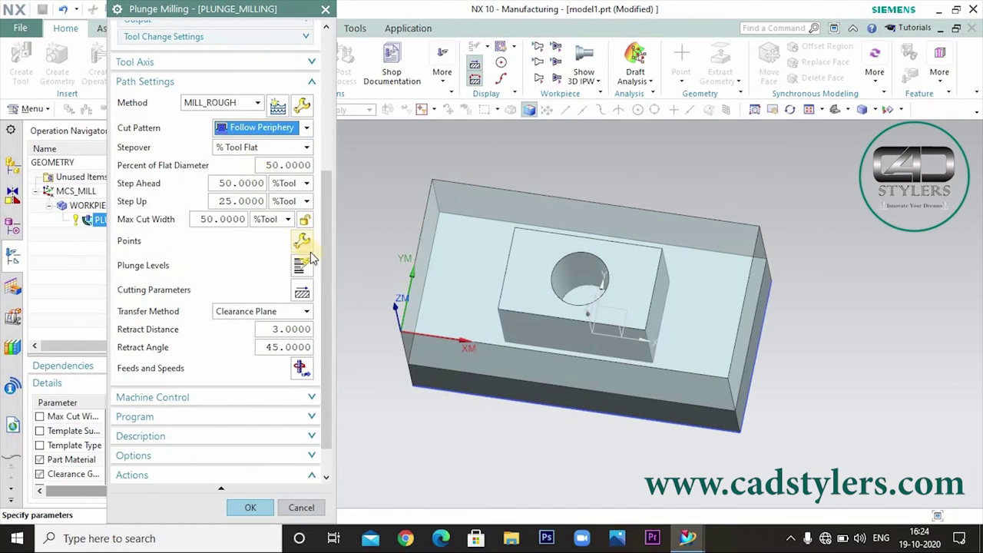
{"action": "scroll", "coordinate": [329, 253], "scroll_direction": "down", "scroll_amount": 2}
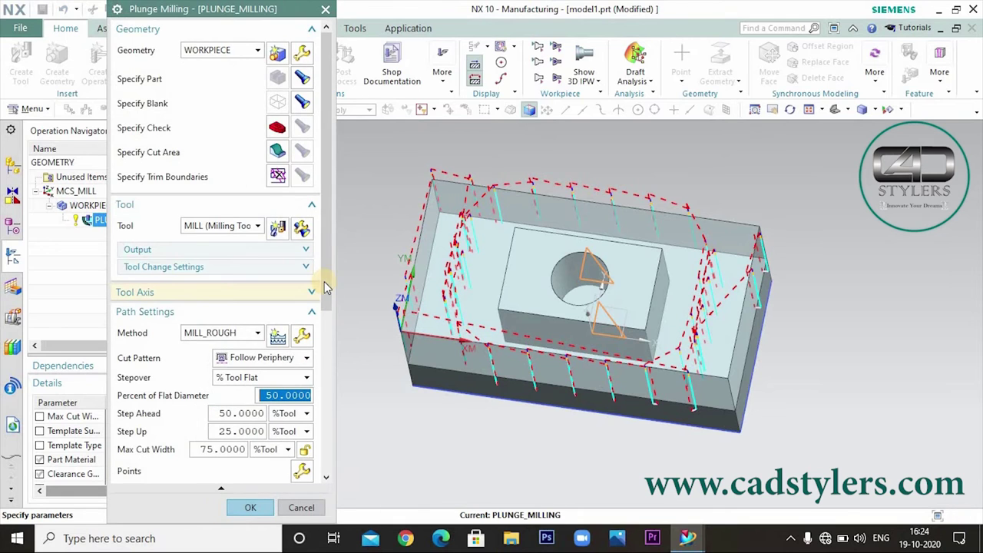
{"action": "scroll", "coordinate": [318, 281], "scroll_direction": "down", "scroll_amount": 2}
{"action": "scroll", "coordinate": [253, 384], "scroll_direction": "down", "scroll_amount": 5}
- Verify the regenerated toolpath with a 3D Dynamic simulation and close the visualization
{"action": "left_click", "coordinate": [250, 462]}
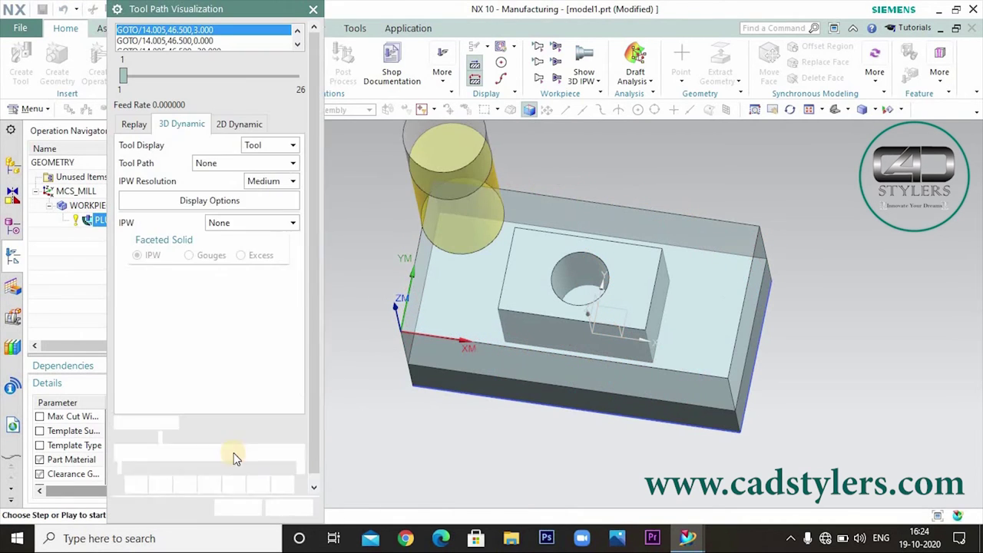
{"action": "left_click_drag", "start_coordinate": [325, 285], "coordinate": [319, 423]}
{"action": "left_click", "coordinate": [215, 478]}
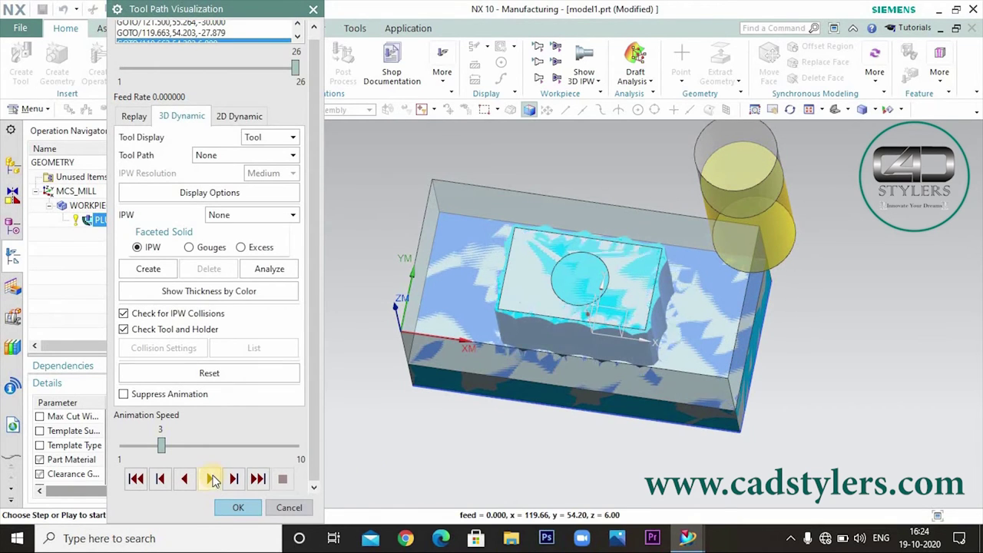
{"action": "mouse_move", "coordinate": [604, 393]}
{"action": "middle_mouse_down"}
{"action": "mouse_move", "coordinate": [601, 372]}
{"action": "mouse_move", "coordinate": [586, 397]}
{"action": "middle_mouse_up"}
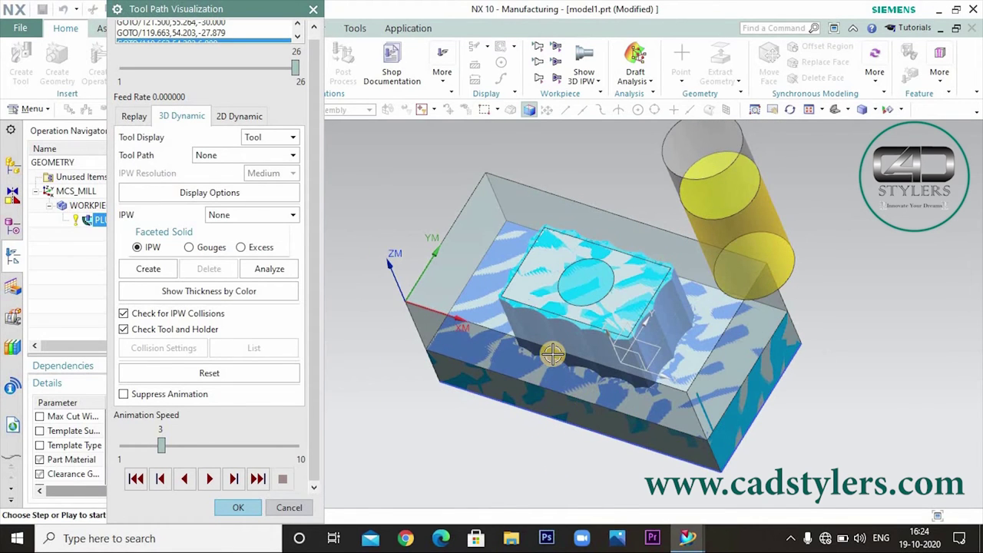
{"action": "scroll", "coordinate": [552, 353], "scroll_direction": "down", "scroll_amount": 3}
{"action": "scroll", "coordinate": [552, 354], "scroll_direction": "up", "scroll_amount": 3}
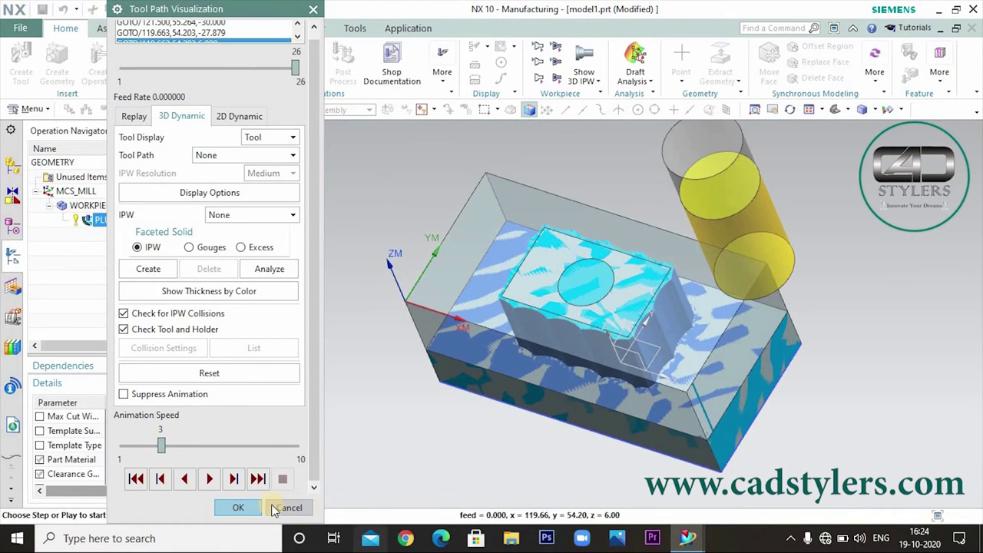
{"action": "left_click", "coordinate": [241, 507]}
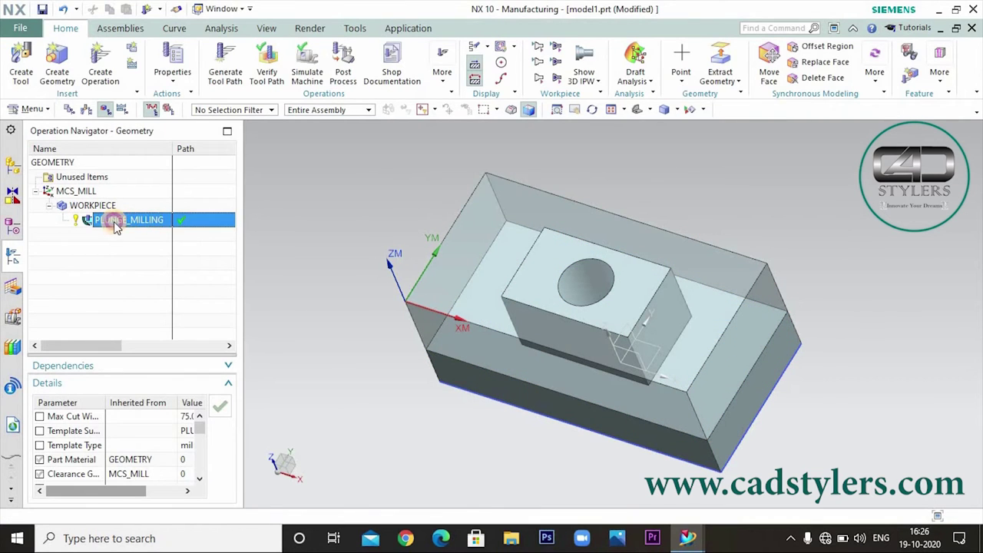
- Insert a Corner Rough operation with MILL_SEMI_FINISH method under WORKPIECE geometry
{"action": "right_click", "coordinate": [115, 224]}
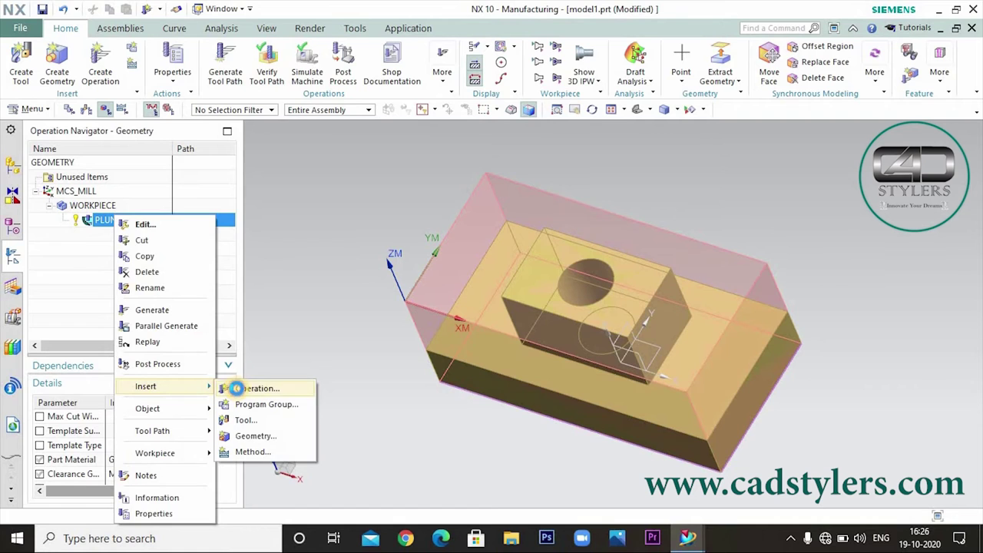
{"action": "left_click", "coordinate": [236, 388]}
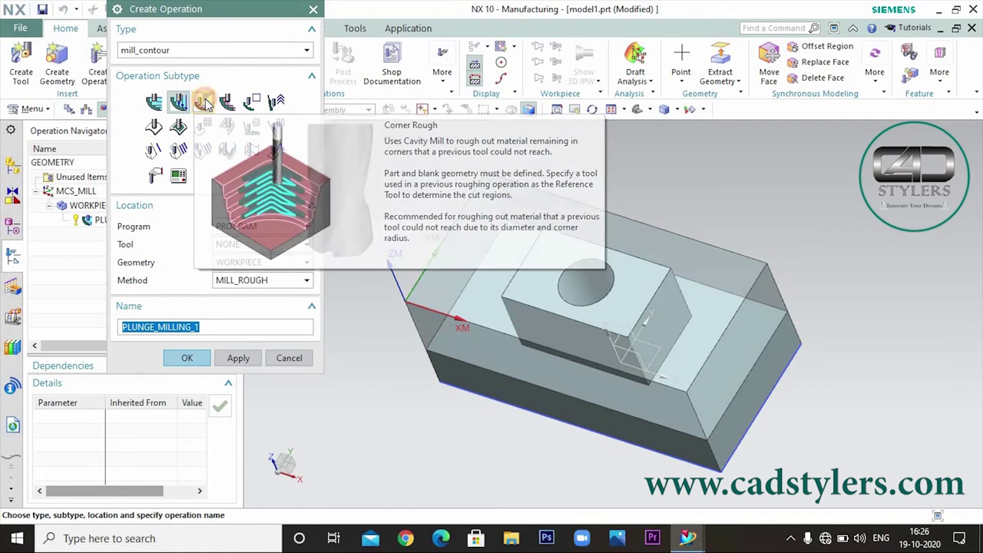
{"action": "left_click", "coordinate": [203, 103]}
{"action": "left_click", "coordinate": [250, 279]}
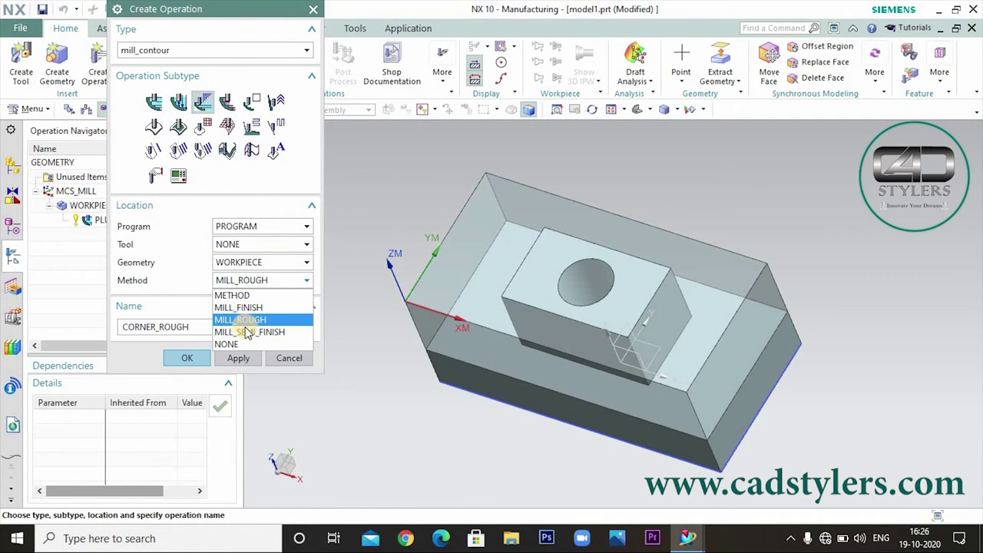
{"action": "left_click", "coordinate": [247, 332]}
{"action": "left_click", "coordinate": [245, 264]}
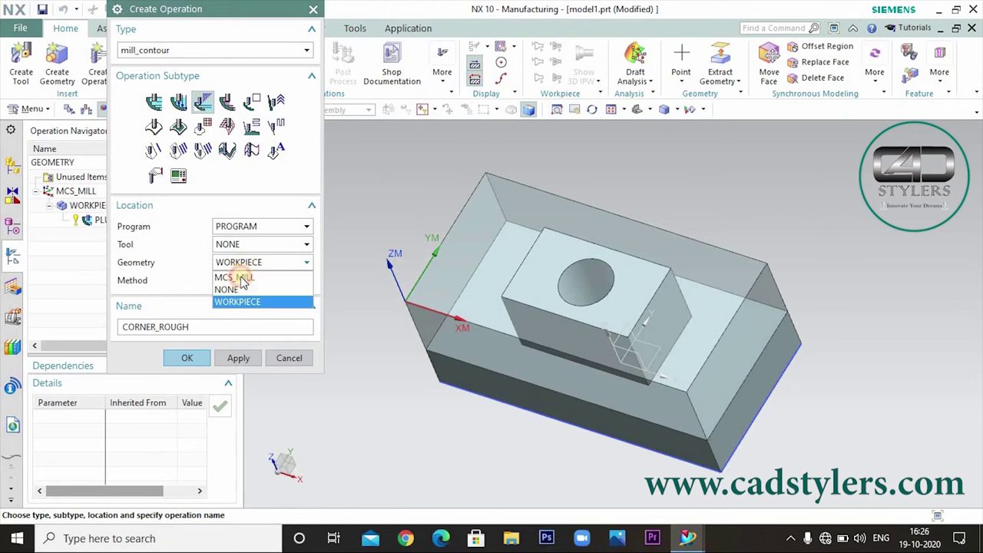
{"action": "left_click", "coordinate": [233, 303]}
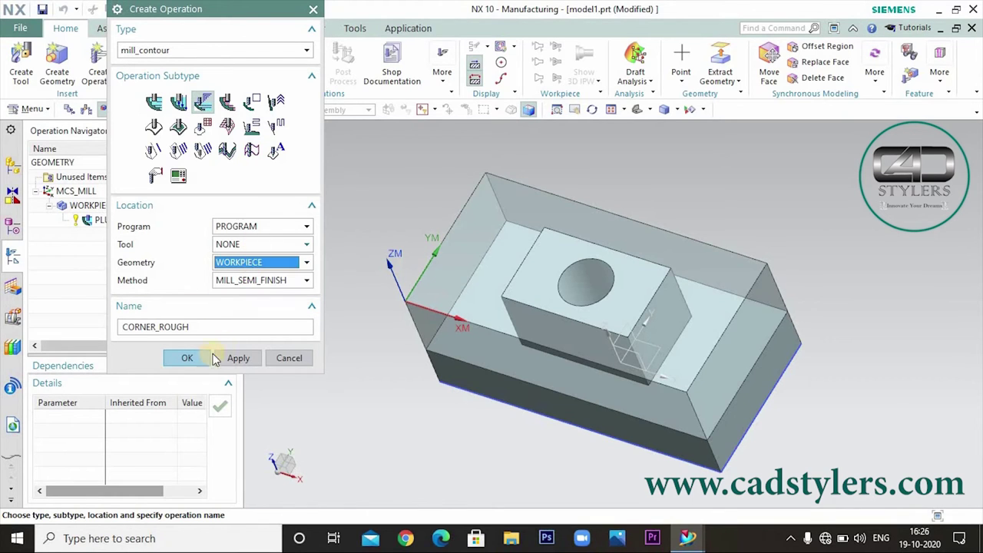
{"action": "left_click", "coordinate": [193, 357]}
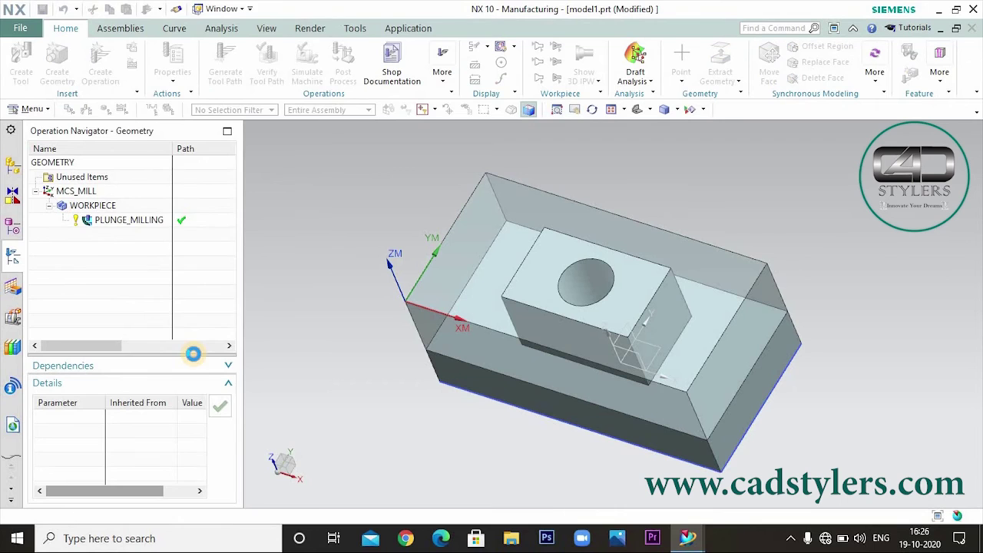
- Assign Corner Rough a new end mill MILL_1 with a 10 mm diameter
{"action": "left_click", "coordinate": [229, 207]}
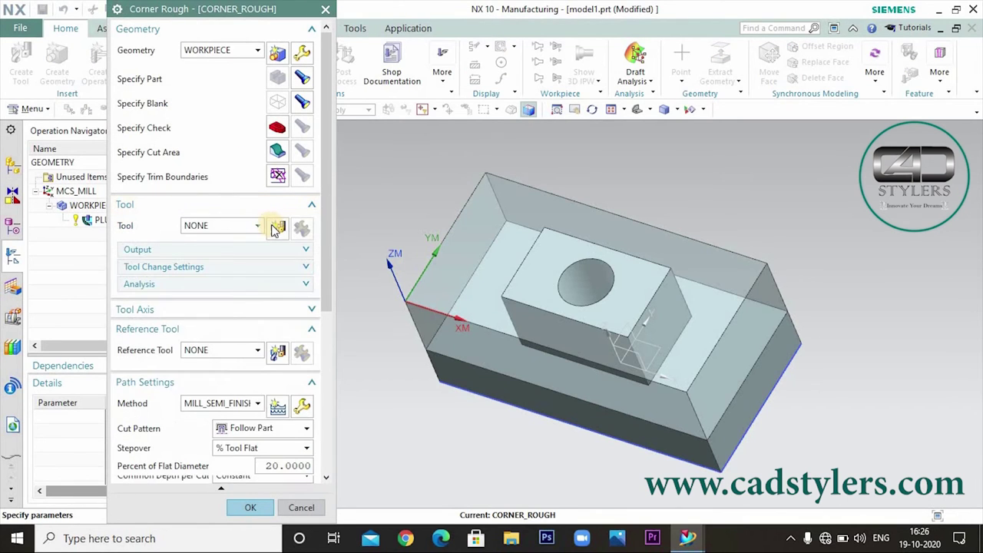
{"action": "left_click", "coordinate": [275, 229]}
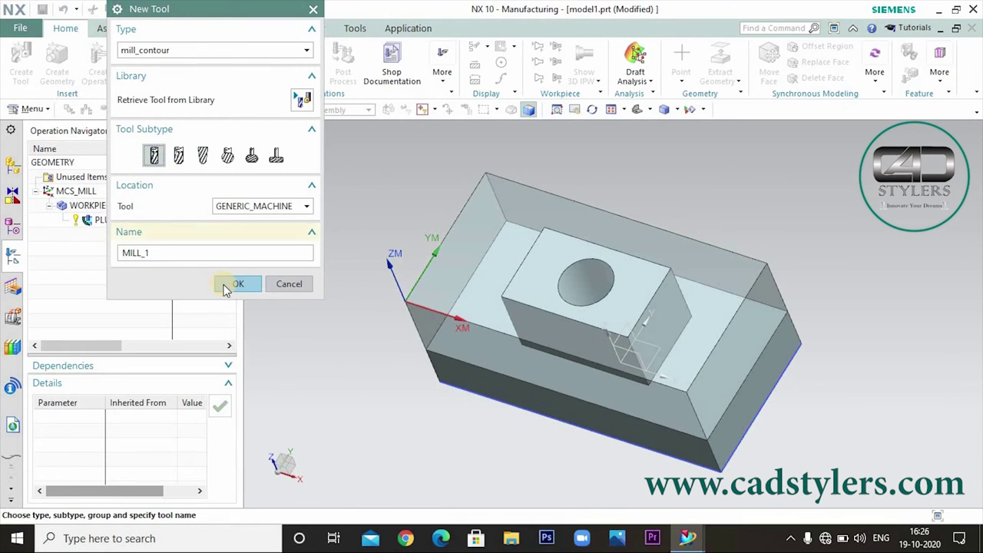
{"action": "left_click", "coordinate": [229, 285]}
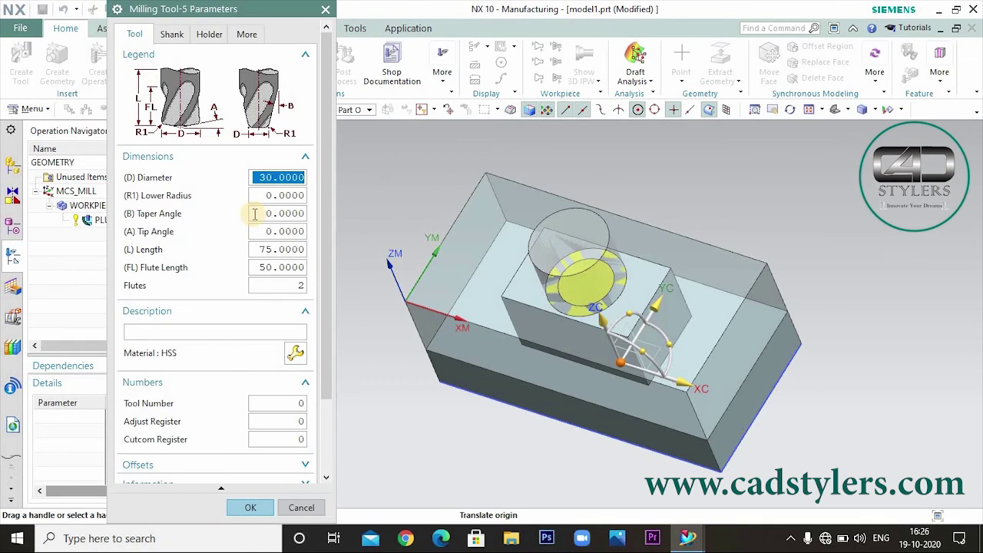
{"action": "type", "text": "10"}
{"action": "key", "text": "Return"}
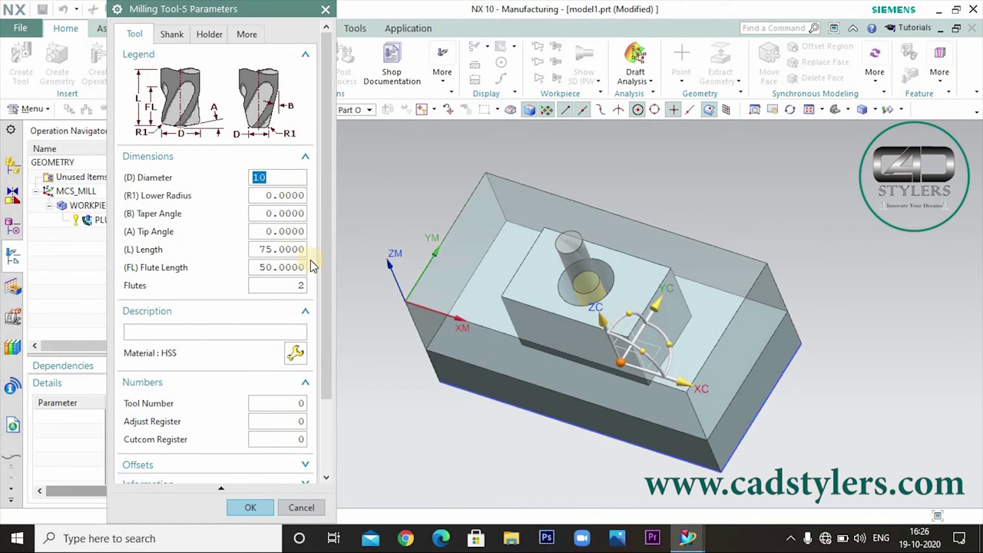
{"action": "left_click", "coordinate": [246, 508]}
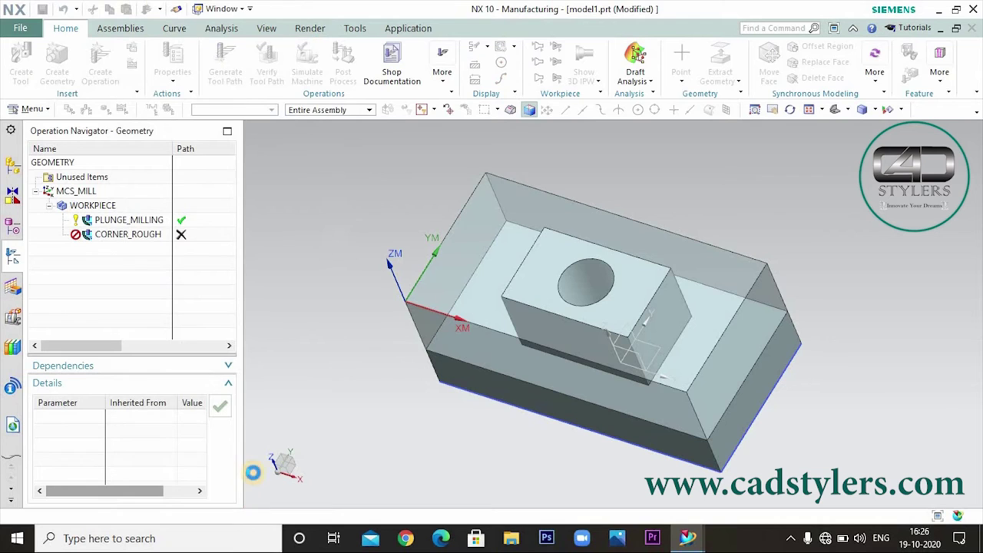
- Set CORNER_ROUGH cut levels to 1 mm depth per cut over 30 mm, then inspect the toolpath
{"action": "left_click_drag", "start_coordinate": [323, 230], "coordinate": [325, 358]}
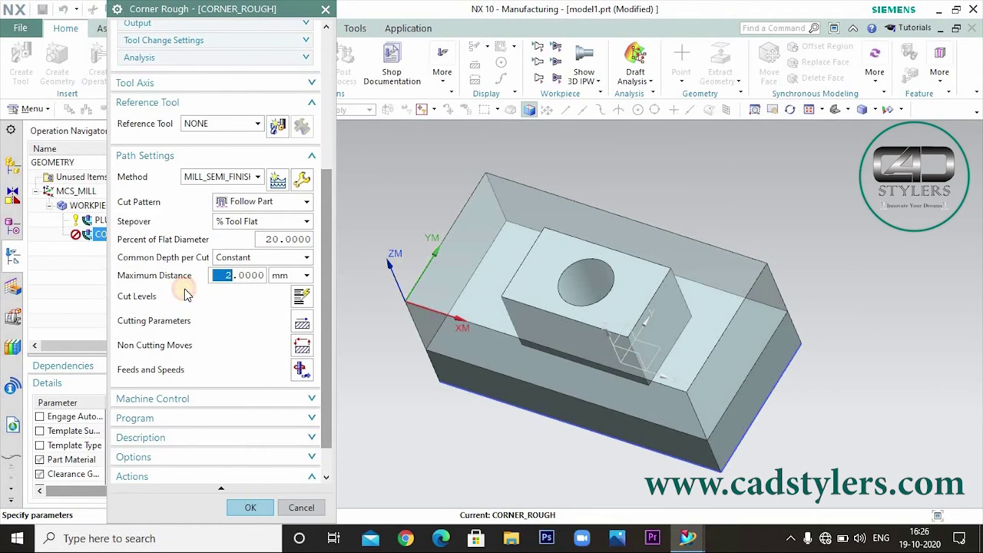
{"action": "left_click", "coordinate": [300, 300]}
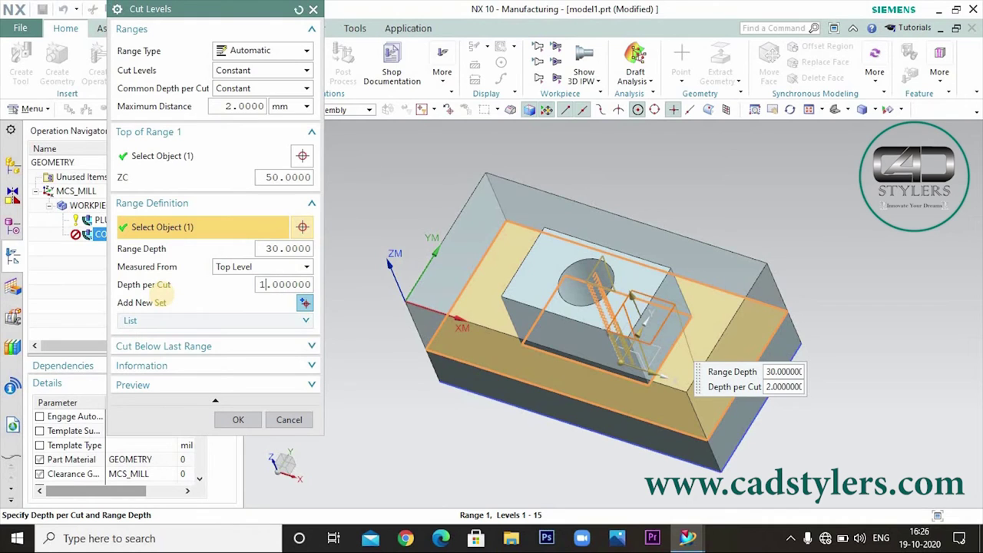
{"action": "left_click", "coordinate": [238, 420]}
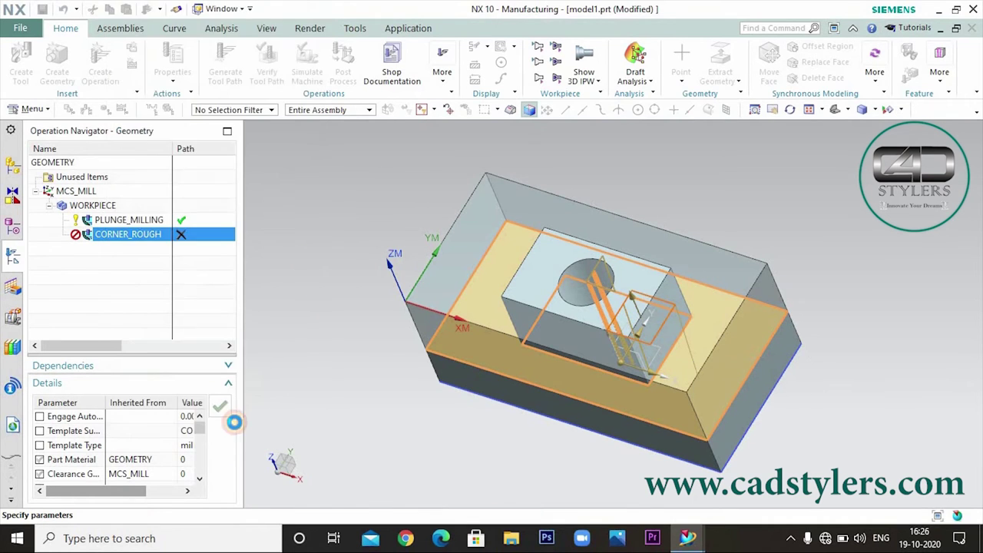
{"action": "scroll", "coordinate": [311, 361], "scroll_direction": "down", "scroll_amount": 1}
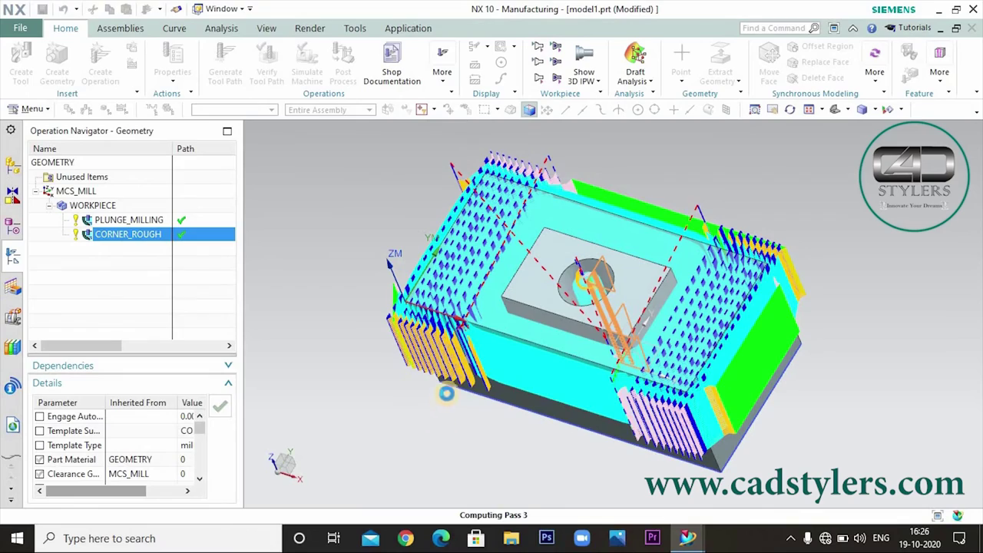
{"action": "mouse_move", "coordinate": [447, 393]}
{"action": "middle_mouse_down"}
{"action": "mouse_move", "coordinate": [445, 383]}
{"action": "mouse_move", "coordinate": [442, 419]}
{"action": "middle_mouse_up"}
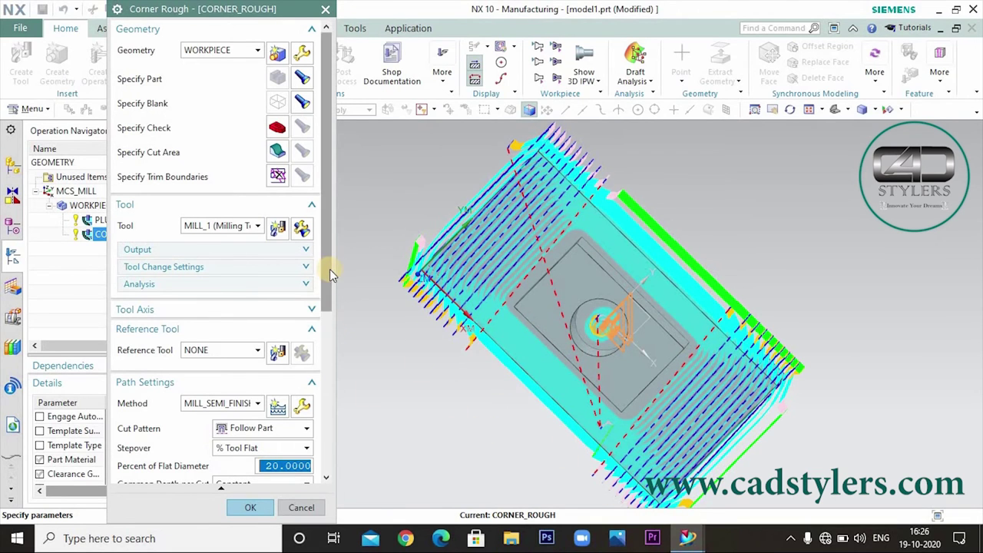
- Switch the corner rough cut pattern to Follow Periphery, regenerate, and orbit the block to inspect it
{"action": "scroll", "coordinate": [322, 303], "scroll_direction": "down", "scroll_amount": 2}
{"action": "scroll", "coordinate": [307, 307], "scroll_direction": "down", "scroll_amount": 1}
{"action": "left_click", "coordinate": [244, 339]}
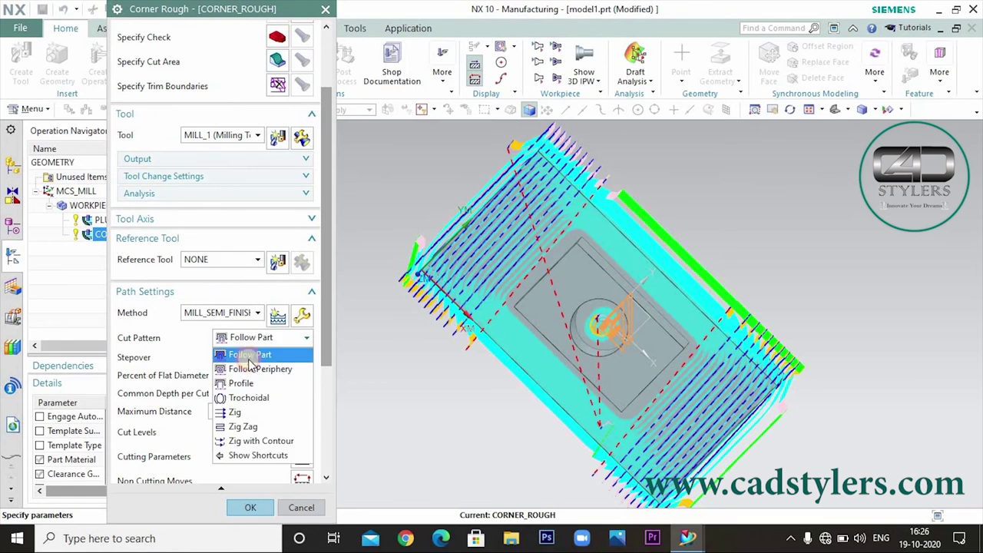
{"action": "left_click", "coordinate": [250, 371]}
{"action": "scroll", "coordinate": [300, 430], "scroll_direction": "down", "scroll_amount": 2}
{"action": "scroll", "coordinate": [300, 430], "scroll_direction": "down", "scroll_amount": 3}
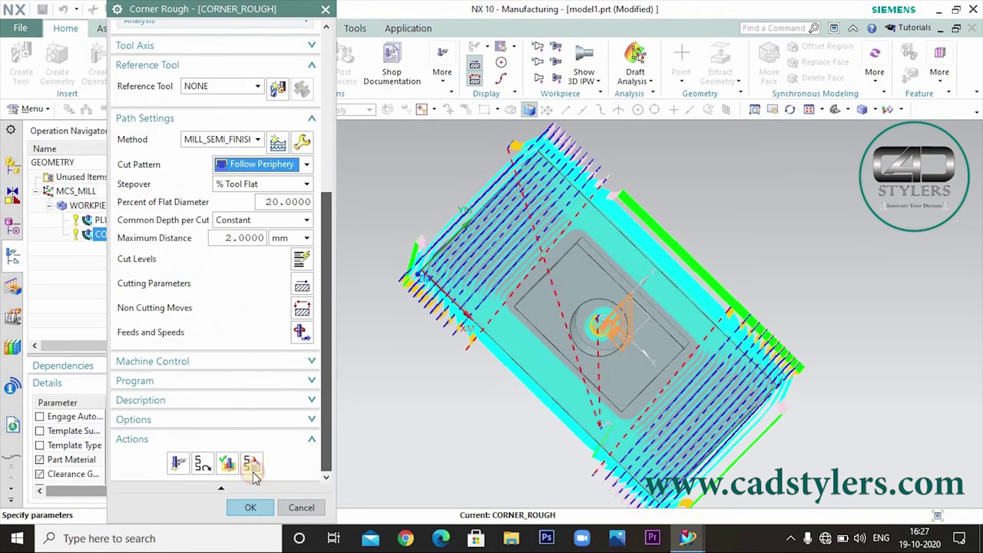
{"action": "left_click", "coordinate": [178, 465]}
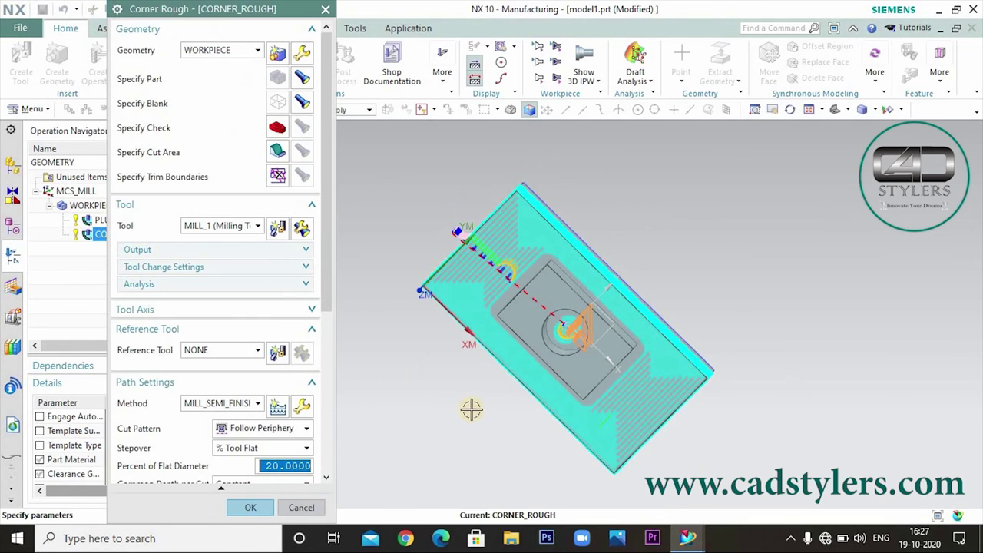
{"action": "middle_click_drag", "start_coordinate": [466, 405], "coordinate": [557, 245]}
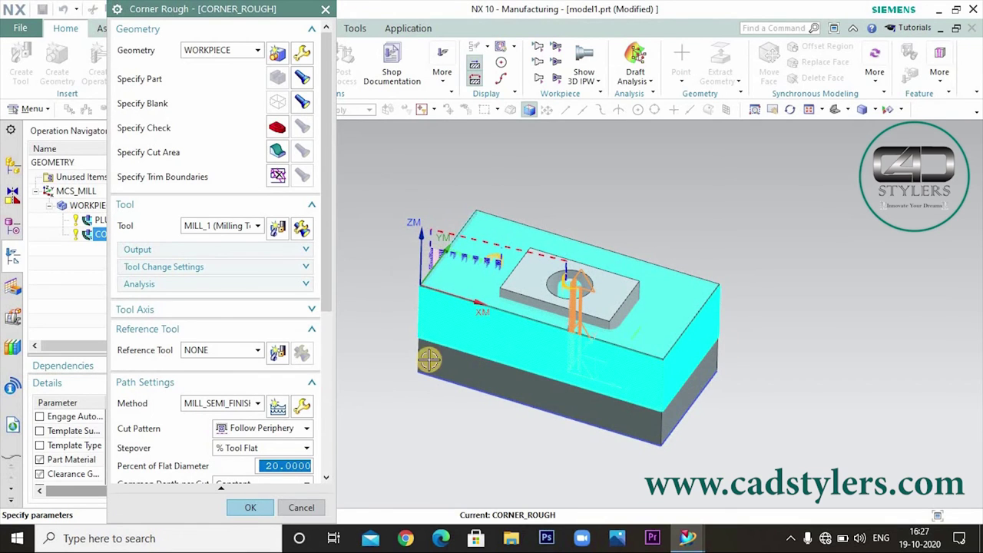
{"action": "middle_click_drag", "start_coordinate": [545, 448], "coordinate": [632, 410]}
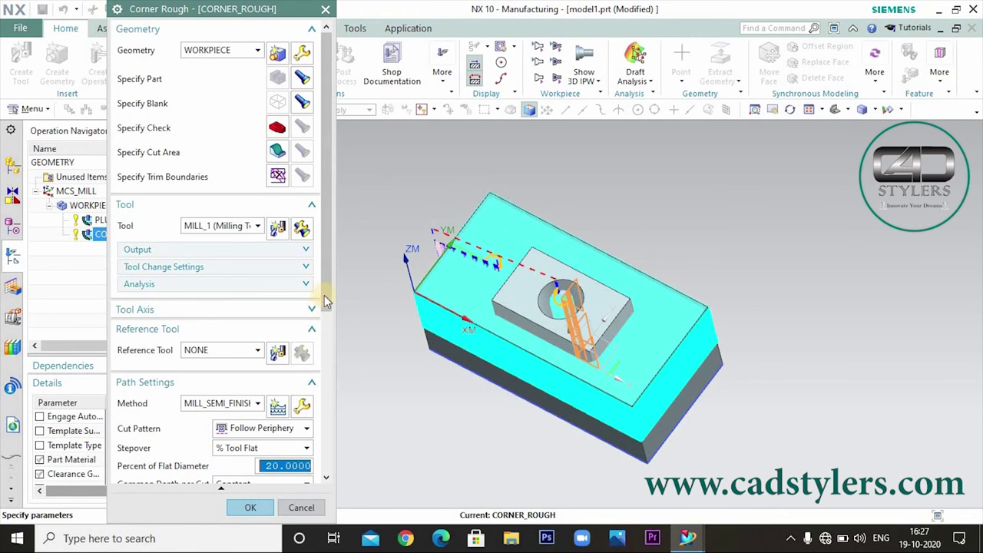
{"action": "scroll", "coordinate": [323, 364], "scroll_direction": "down", "scroll_amount": 5}
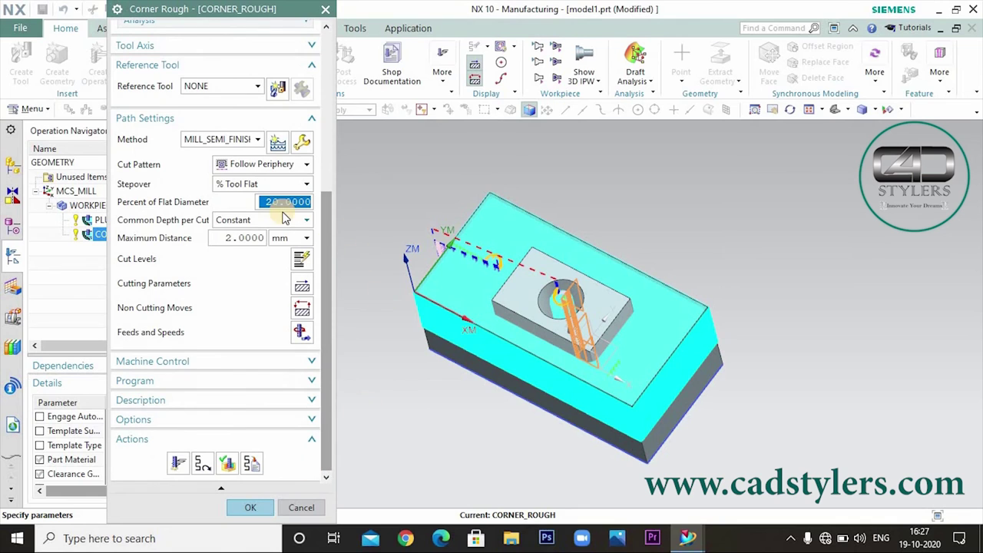
- Change the corner rough cut pattern to Profile and generate the toolpath
{"action": "left_click", "coordinate": [250, 165]}
{"action": "left_click", "coordinate": [244, 212]}
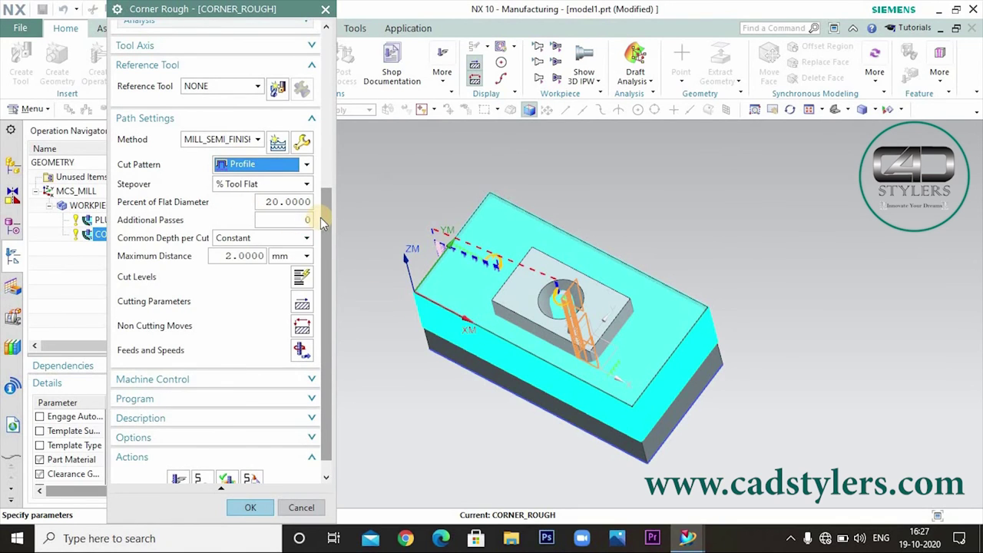
{"action": "scroll", "coordinate": [328, 266], "scroll_direction": "down", "scroll_amount": 1}
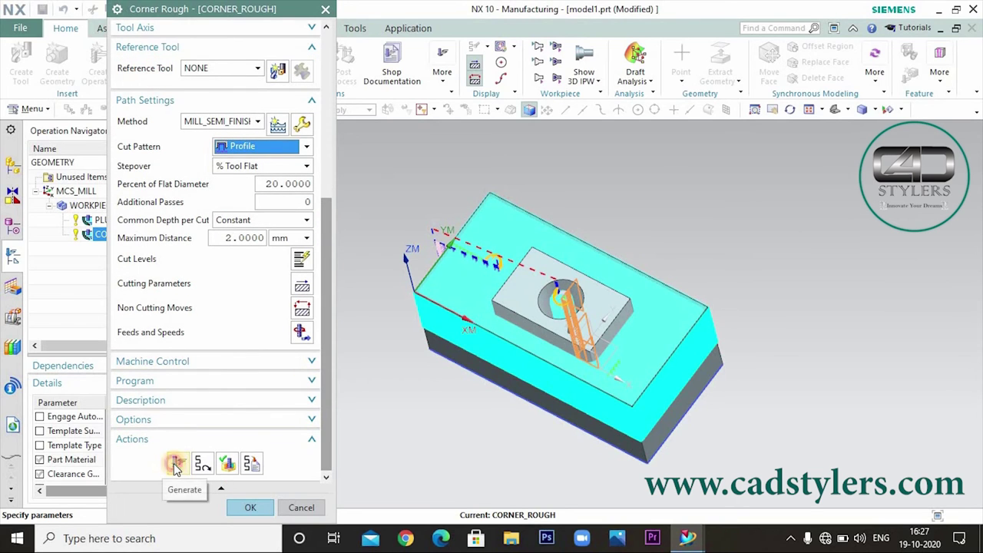
{"action": "left_click", "coordinate": [176, 464]}
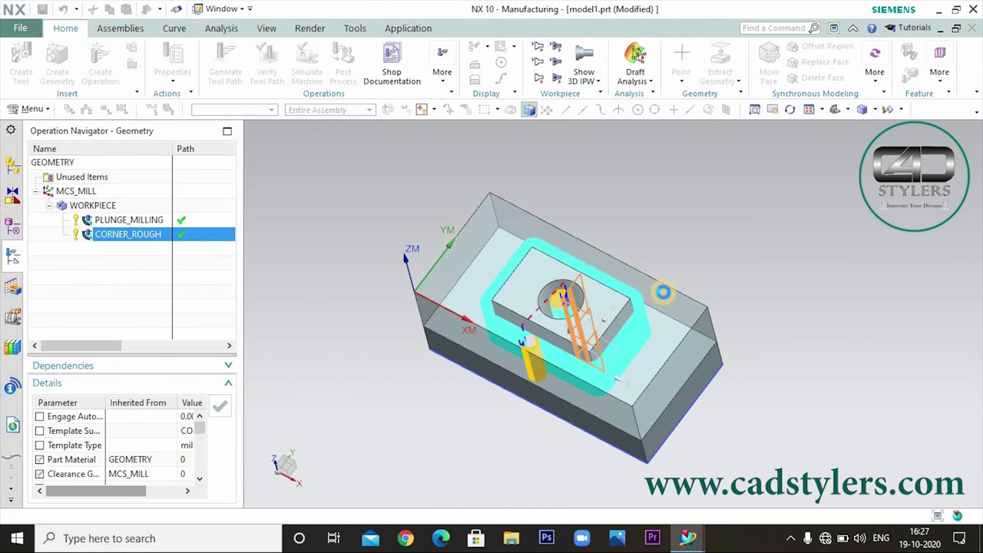
- Reopen the CORNER_ROUGH operation and launch toolpath verification
{"action": "double_click", "coordinate": [524, 251]}
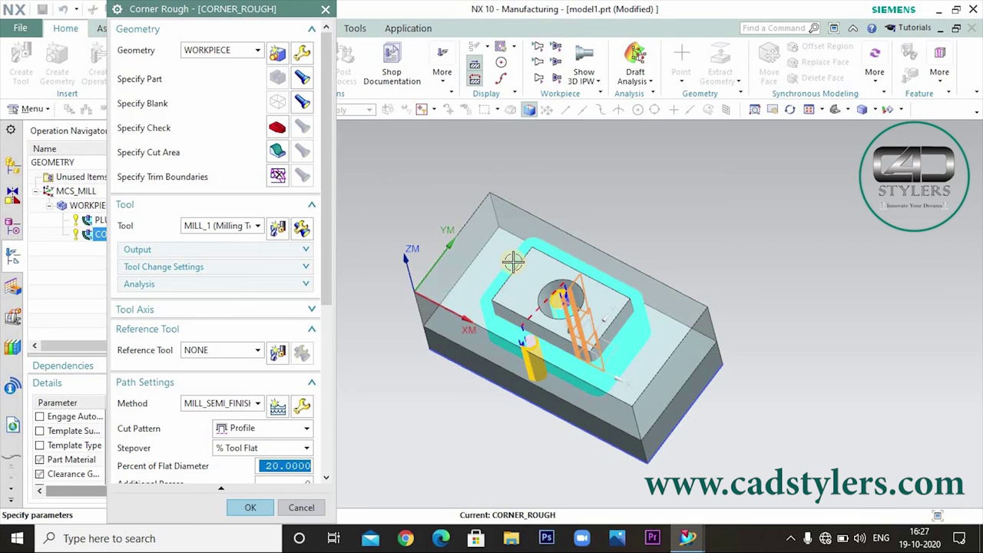
{"action": "scroll", "coordinate": [321, 276], "scroll_direction": "down", "scroll_amount": 5}
{"action": "scroll", "coordinate": [321, 277], "scroll_direction": "down", "scroll_amount": 5}
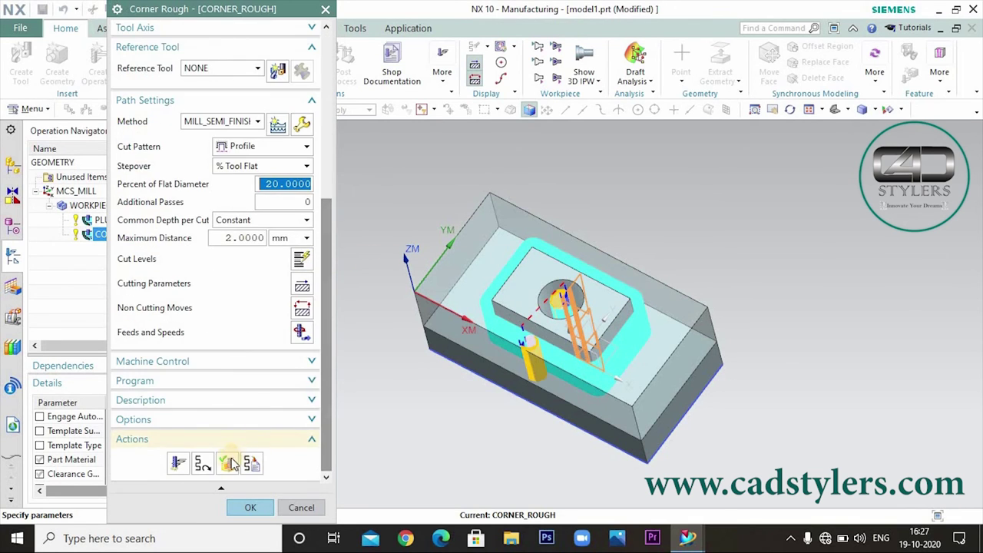
{"action": "left_click", "coordinate": [234, 459]}
{"action": "scroll", "coordinate": [329, 358], "scroll_direction": "down", "scroll_amount": 1}
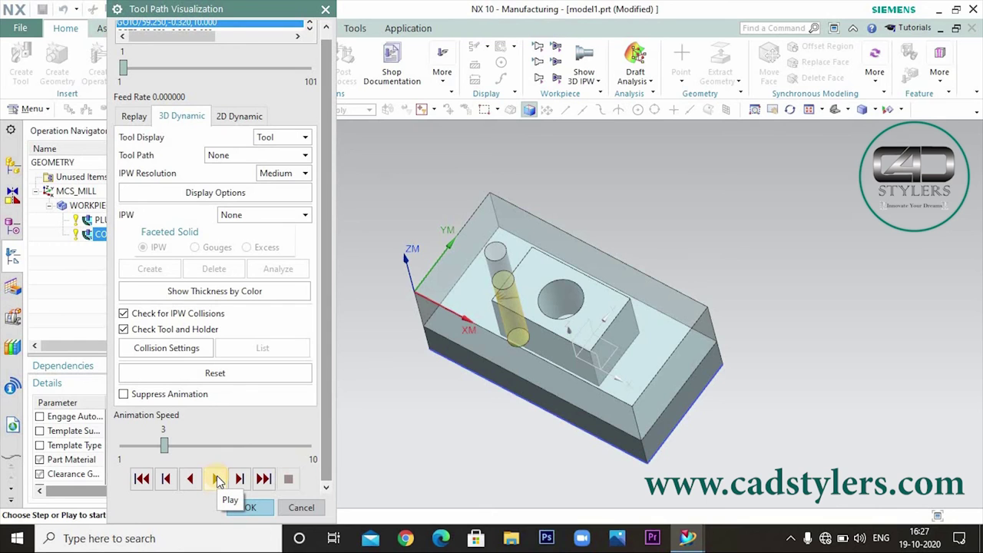
- Play the 3D Dynamic Profile simulation at adjusted speed, view from above, then close verification
{"action": "left_click", "coordinate": [218, 479]}
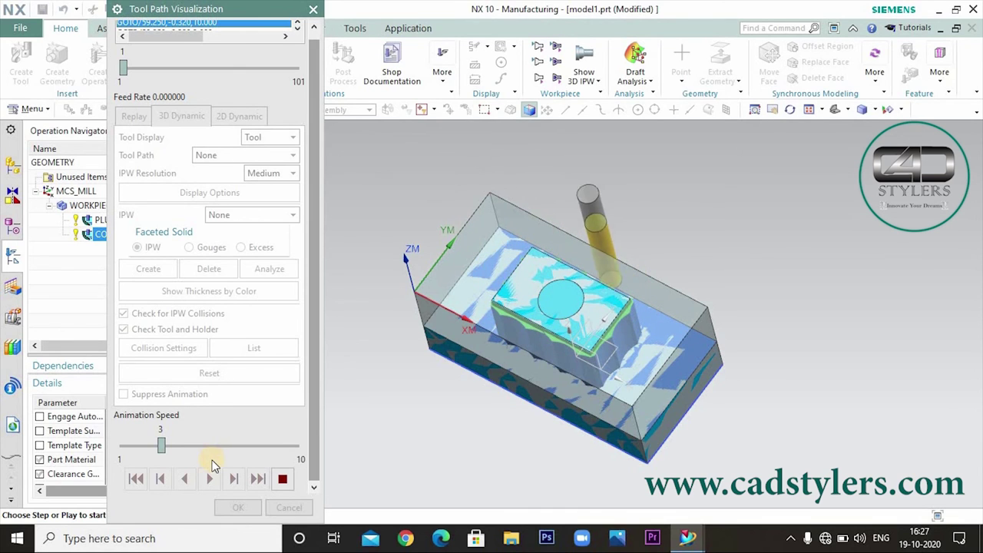
{"action": "left_click_drag", "start_coordinate": [163, 449], "coordinate": [235, 459]}
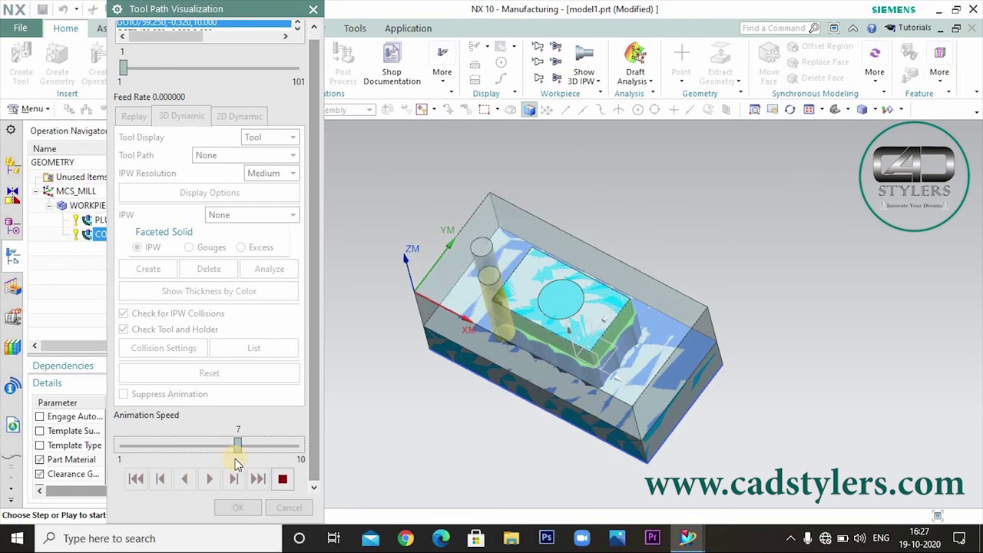
{"action": "left_click_drag", "start_coordinate": [237, 447], "coordinate": [202, 452]}
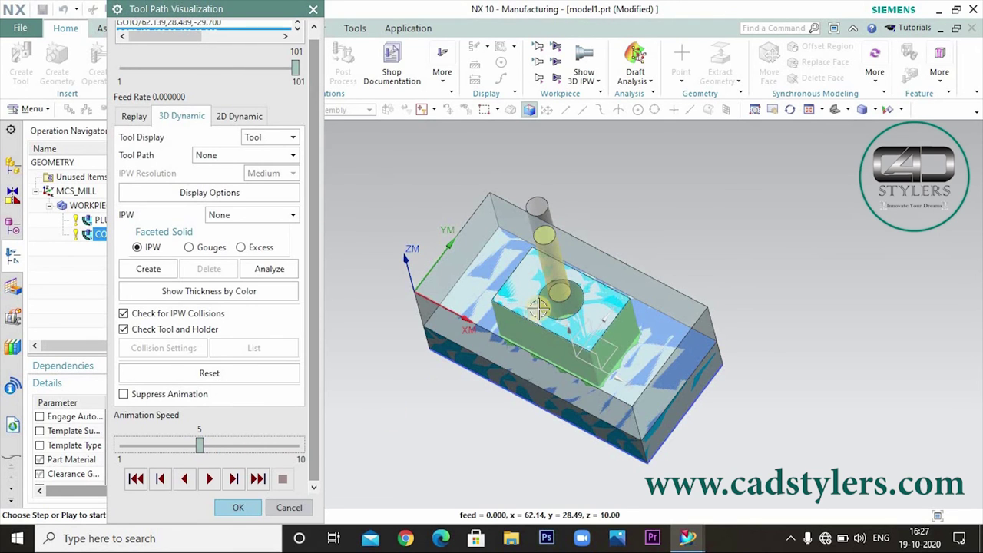
{"action": "scroll", "coordinate": [575, 324], "scroll_direction": "up", "scroll_amount": 3}
{"action": "scroll", "coordinate": [573, 325], "scroll_direction": "up", "scroll_amount": 2}
{"action": "mouse_move", "coordinate": [575, 325]}
{"action": "middle_mouse_down"}
{"action": "mouse_move", "coordinate": [567, 346]}
{"action": "mouse_move", "coordinate": [551, 319]}
{"action": "mouse_move", "coordinate": [571, 347]}
{"action": "middle_mouse_up"}
{"action": "scroll", "coordinate": [546, 304], "scroll_direction": "up", "scroll_amount": 5}
{"action": "scroll", "coordinate": [545, 303], "scroll_direction": "down", "scroll_amount": 4}
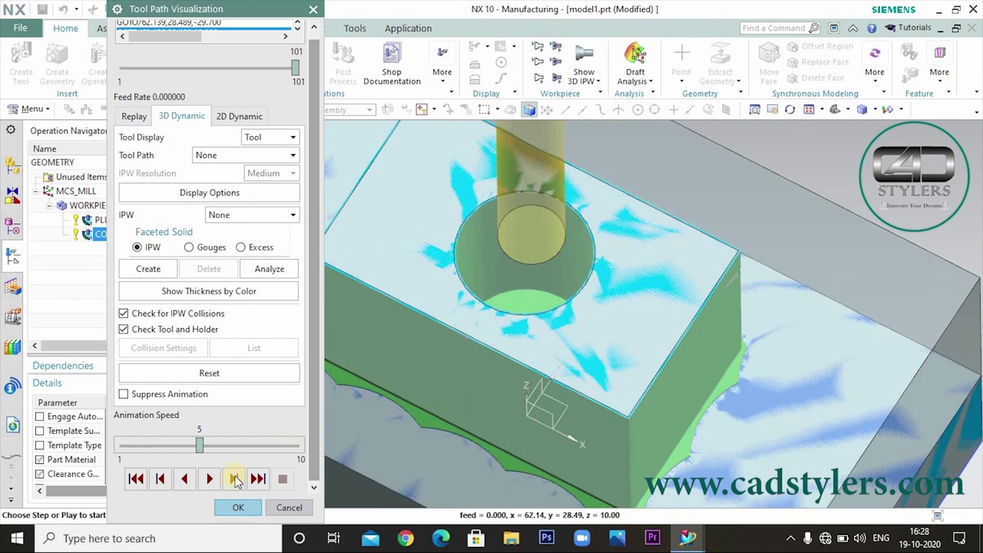
{"action": "left_click", "coordinate": [234, 508]}
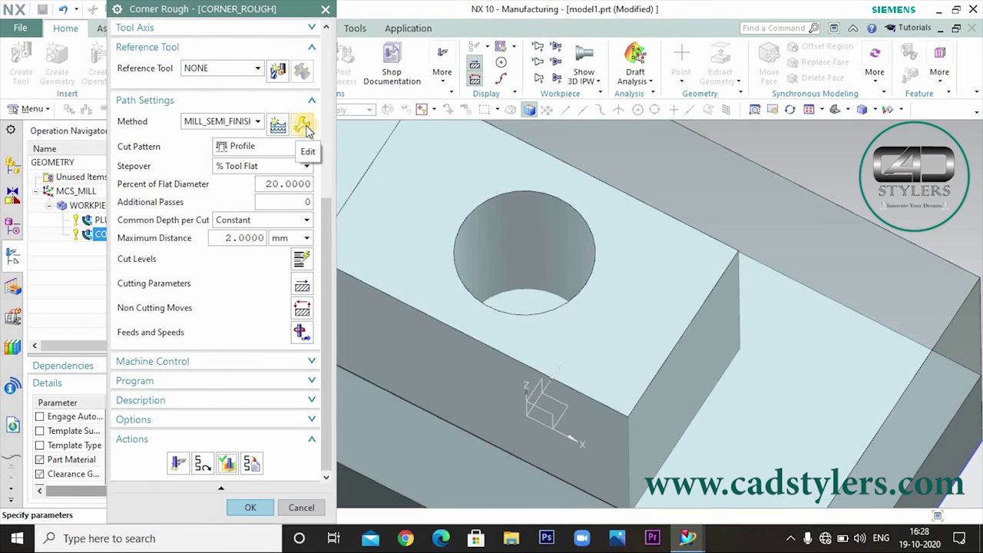
{"action": "left_click_drag", "start_coordinate": [330, 202], "coordinate": [330, 177]}
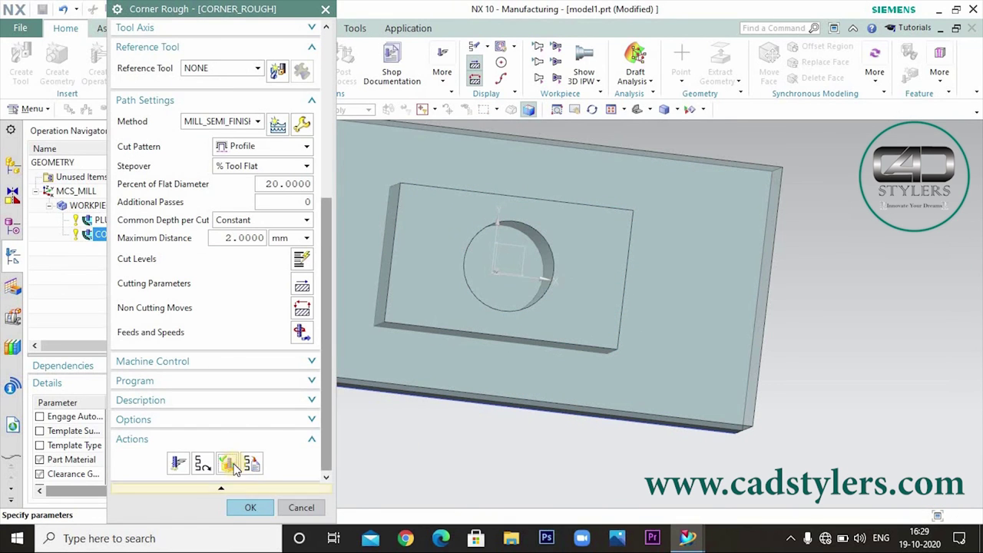
{"action": "left_click", "coordinate": [228, 463]}
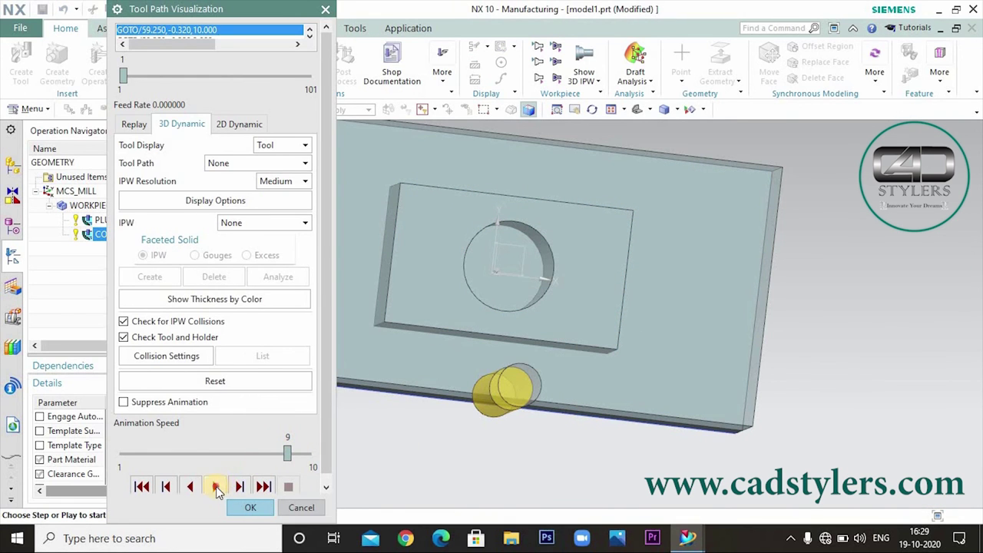
{"action": "left_click", "coordinate": [216, 486]}
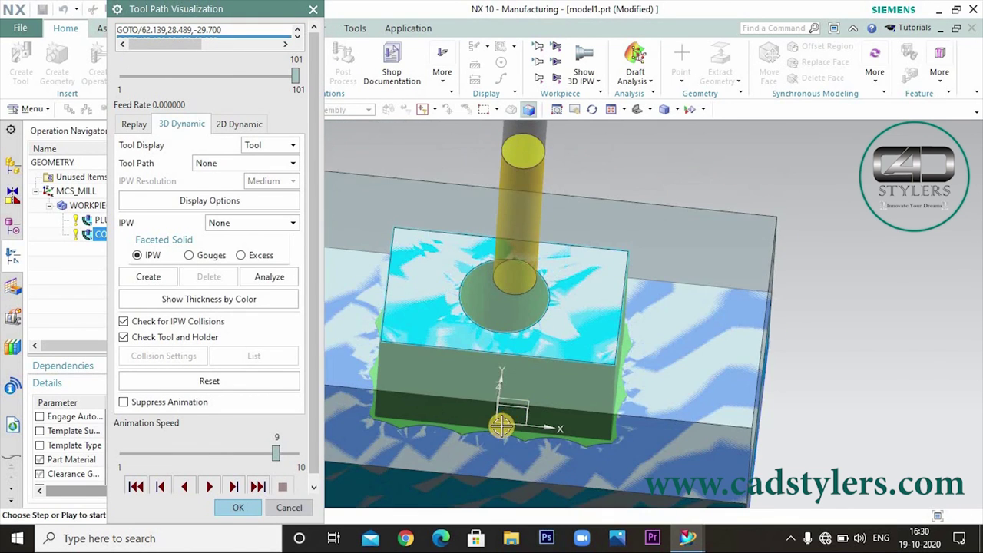
{"action": "scroll", "coordinate": [501, 427], "scroll_direction": "up", "scroll_amount": 1}
{"action": "scroll", "coordinate": [485, 445], "scroll_direction": "up", "scroll_amount": 1}
{"action": "scroll", "coordinate": [573, 445], "scroll_direction": "up", "scroll_amount": 1}
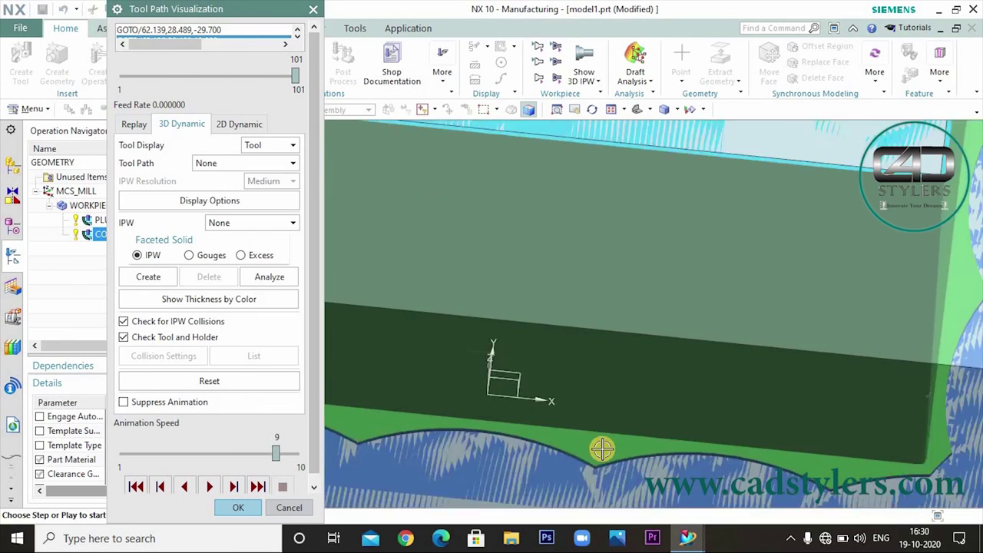
{"action": "scroll", "coordinate": [602, 449], "scroll_direction": "down", "scroll_amount": 5}
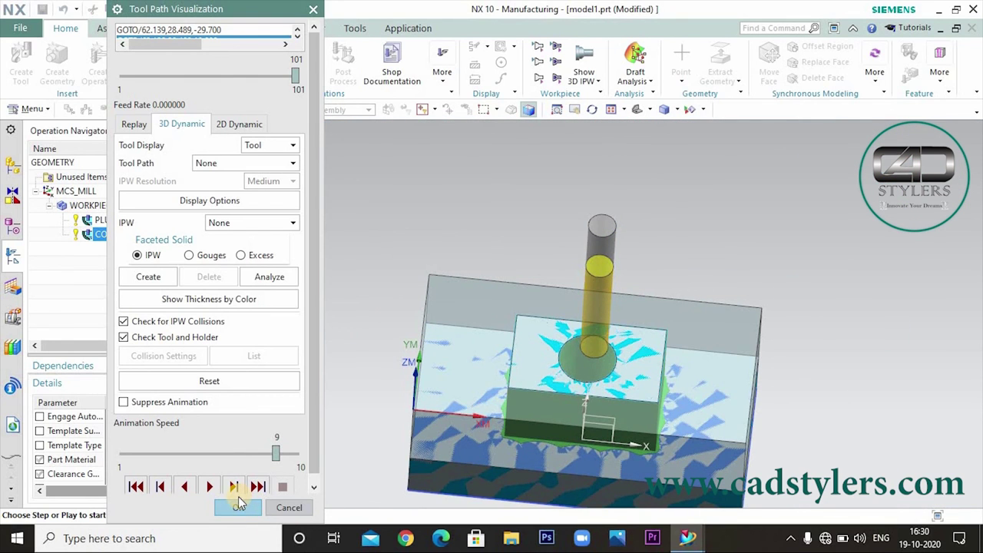
{"action": "left_click", "coordinate": [239, 503]}
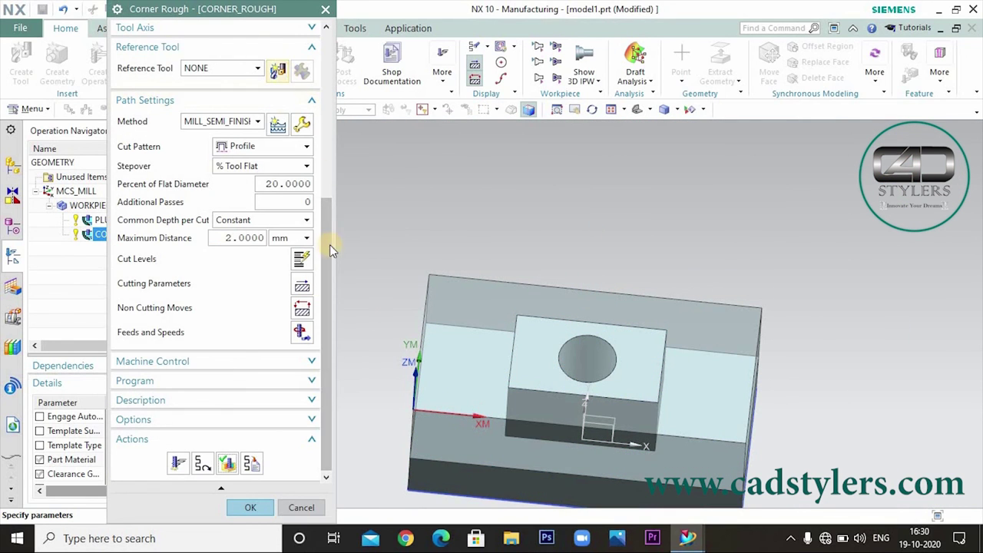
{"action": "scroll", "coordinate": [324, 259], "scroll_direction": "up", "scroll_amount": 2}
{"action": "scroll", "coordinate": [311, 285], "scroll_direction": "up", "scroll_amount": 3}
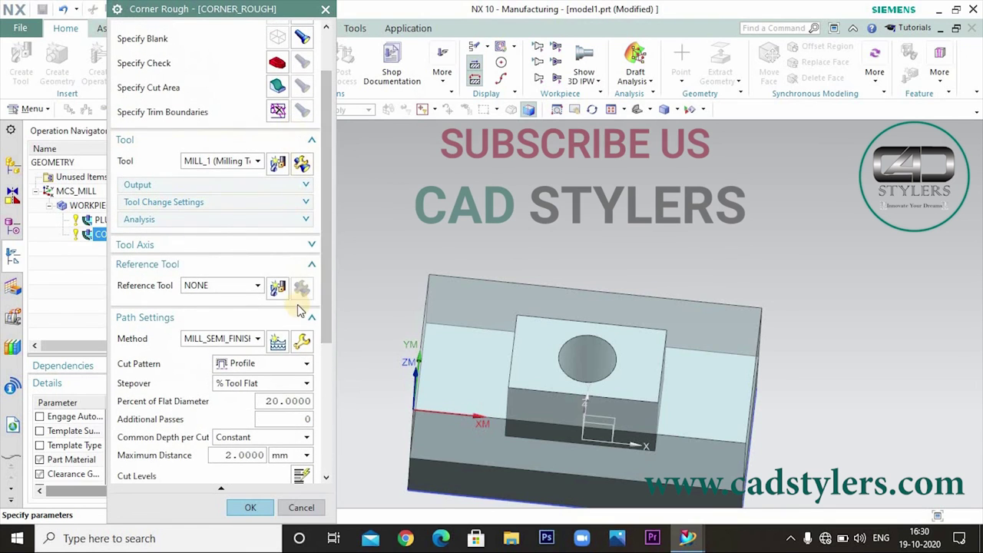
- Accept the Mill Semi Finish method settings unchanged
{"action": "left_click", "coordinate": [301, 341]}
{"action": "left_click", "coordinate": [273, 50]}
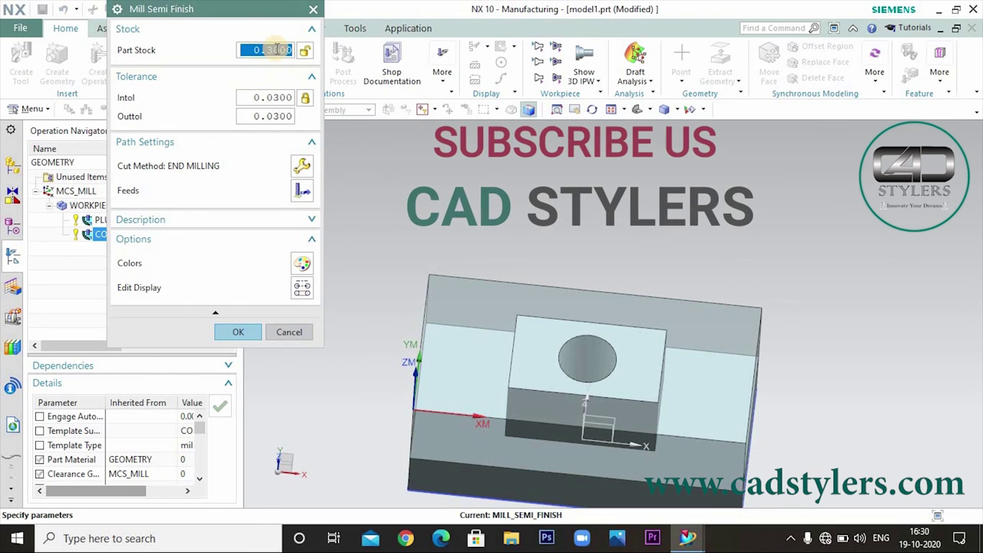
{"action": "left_click", "coordinate": [241, 338]}
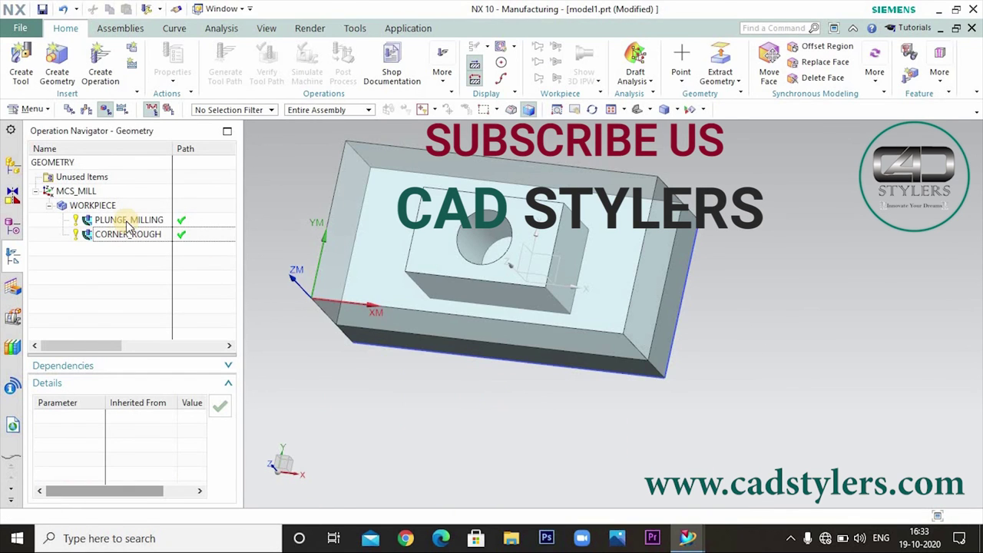
- Review the PLUNGE_MILLING and CORNER_ROUGH toolpaths on the block from a frontal view
{"action": "left_click", "coordinate": [128, 223]}
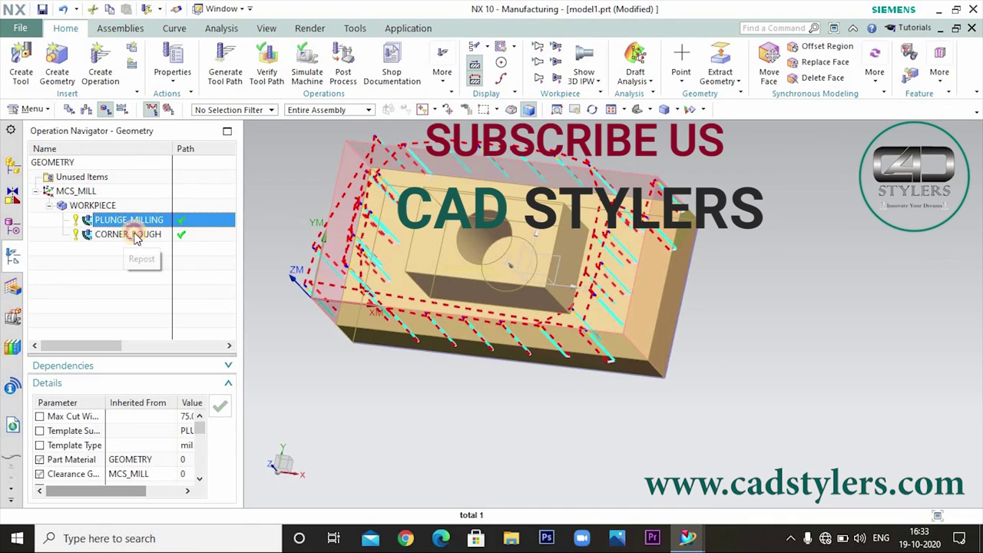
{"action": "left_click", "coordinate": [136, 237]}
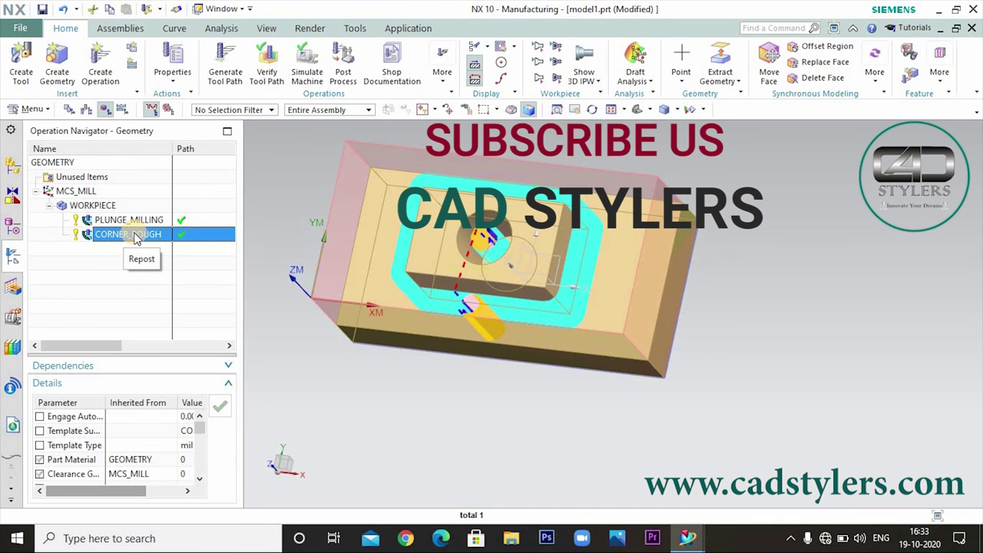
{"action": "middle_click_drag", "start_coordinate": [415, 394], "coordinate": [408, 404]}
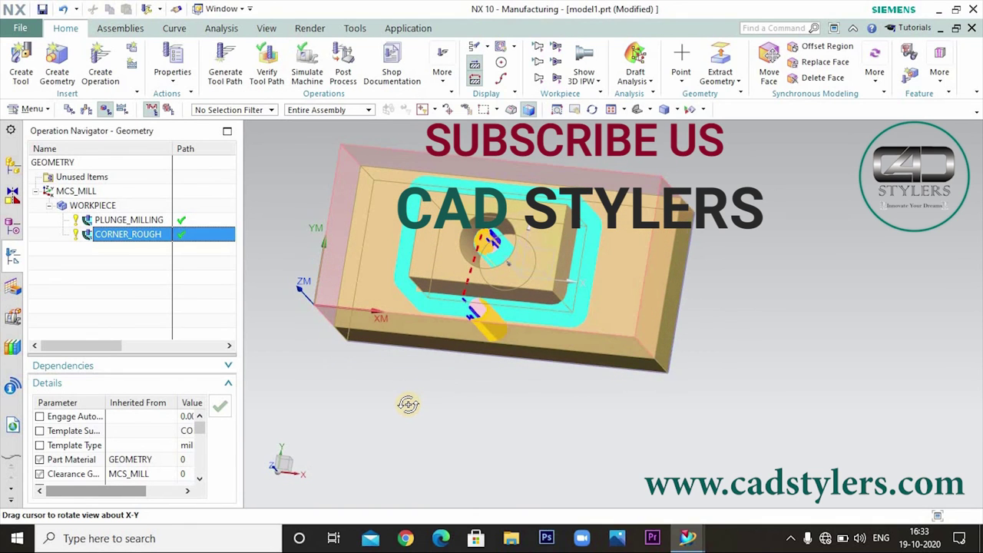